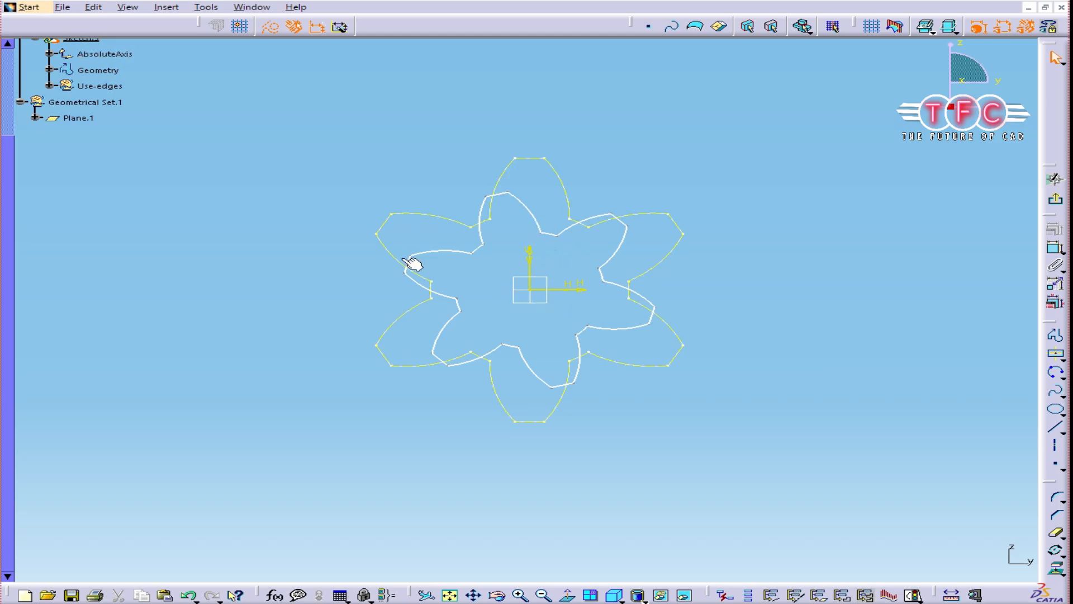
Hide the full-size projected construction outline in the second section's sketch and exit the sketch
right_click(378, 234)
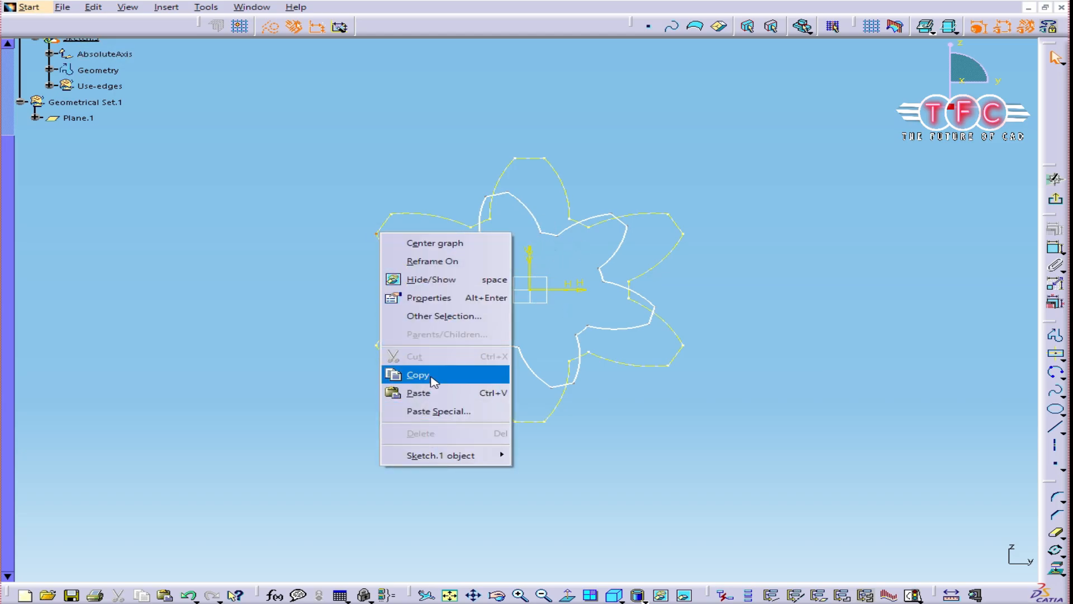
left_click(428, 279)
mouse_move(776, 476)
middle_mouse_down()
mouse_move(475, 371)
mouse_move(445, 374)
mouse_move(647, 349)
mouse_move(678, 245)
mouse_move(376, 354)
mouse_move(362, 235)
middle_mouse_up()
right_click(354, 238)
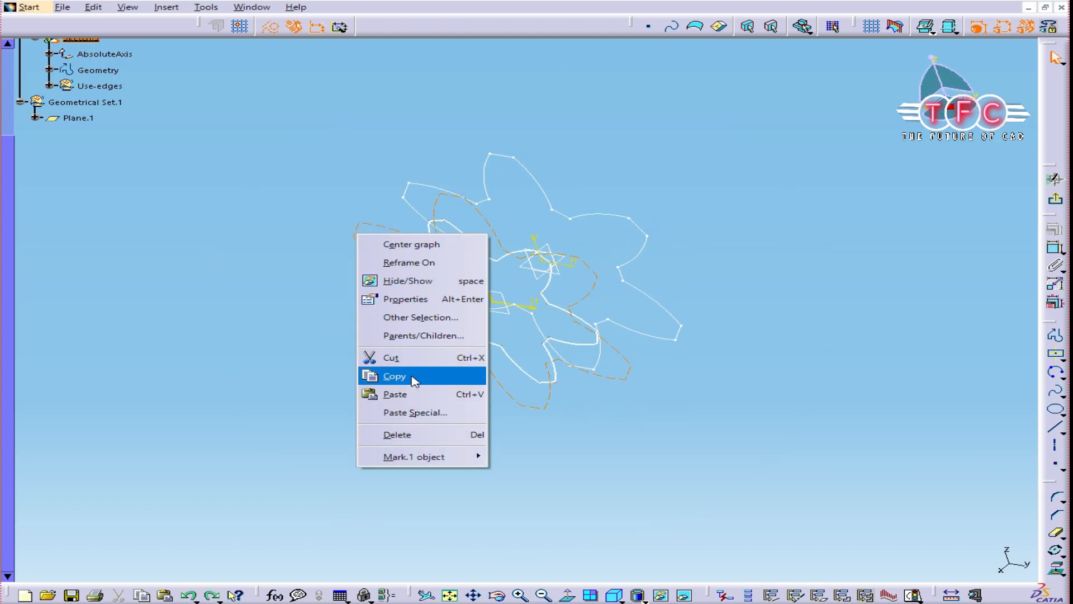
left_click(412, 281)
mouse_move(414, 287)
middle_mouse_down()
mouse_move(519, 397)
mouse_move(458, 367)
mouse_move(580, 319)
mouse_move(586, 259)
mouse_move(764, 308)
middle_mouse_up()
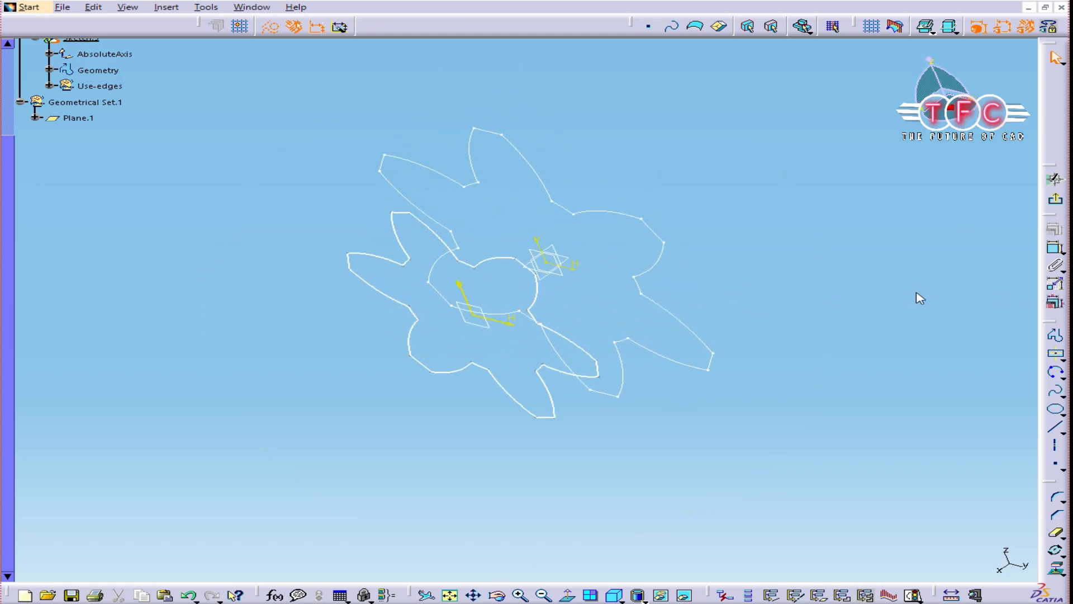
scroll(862, 128, "up", 3)
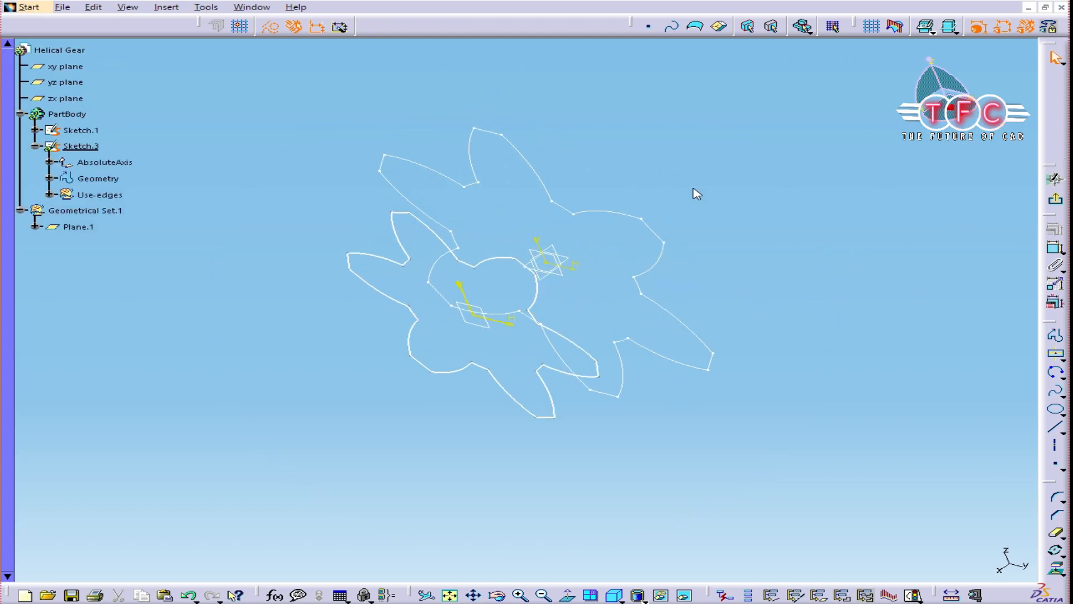
scroll(696, 193, "down", 3)
middle_click_drag(757, 172, 866, 189)
middle_click_drag(769, 275, 678, 269)
left_click(678, 268)
middle_click_drag(746, 256, 686, 248)
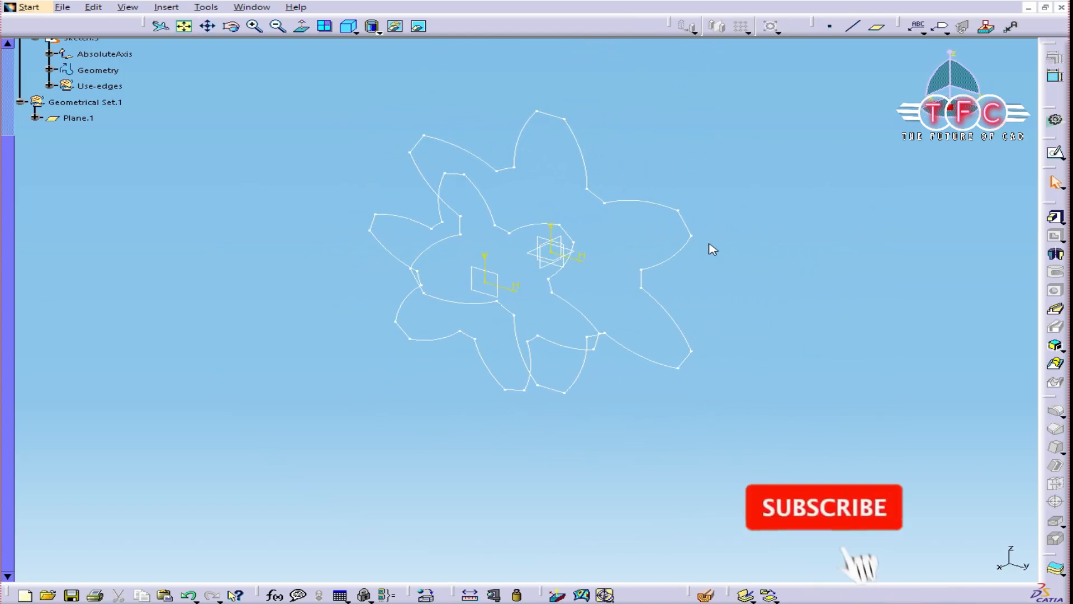
Create another plane offset from the yz plane, beyond the existing offset plane, for the third section
left_click(877, 26)
middle_click_drag(575, 270, 611, 223)
left_click(599, 233)
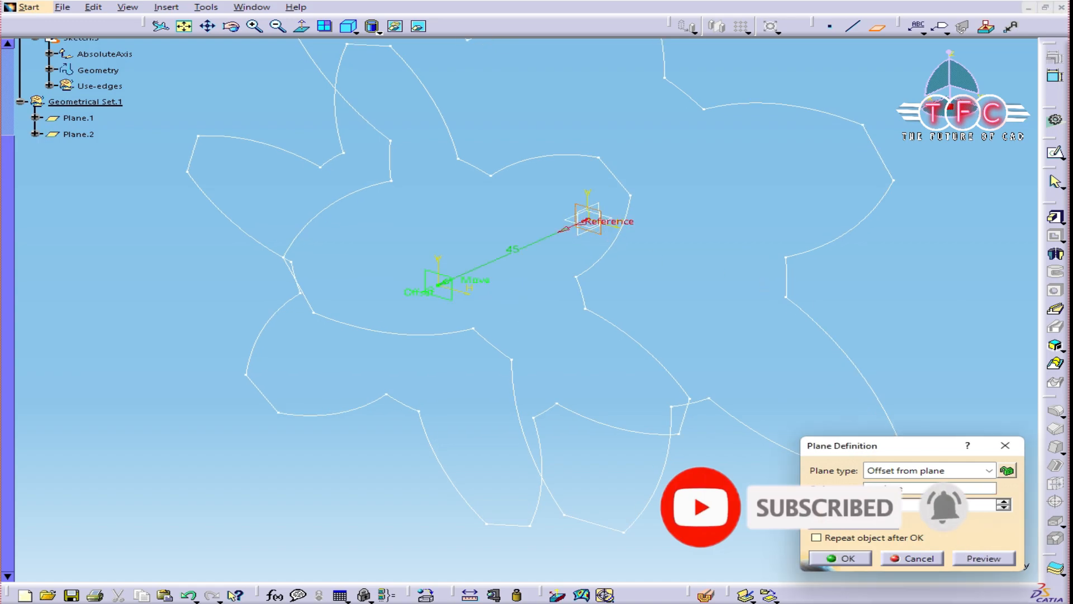
left_click(983, 558)
left_click(842, 557)
left_click(803, 602)
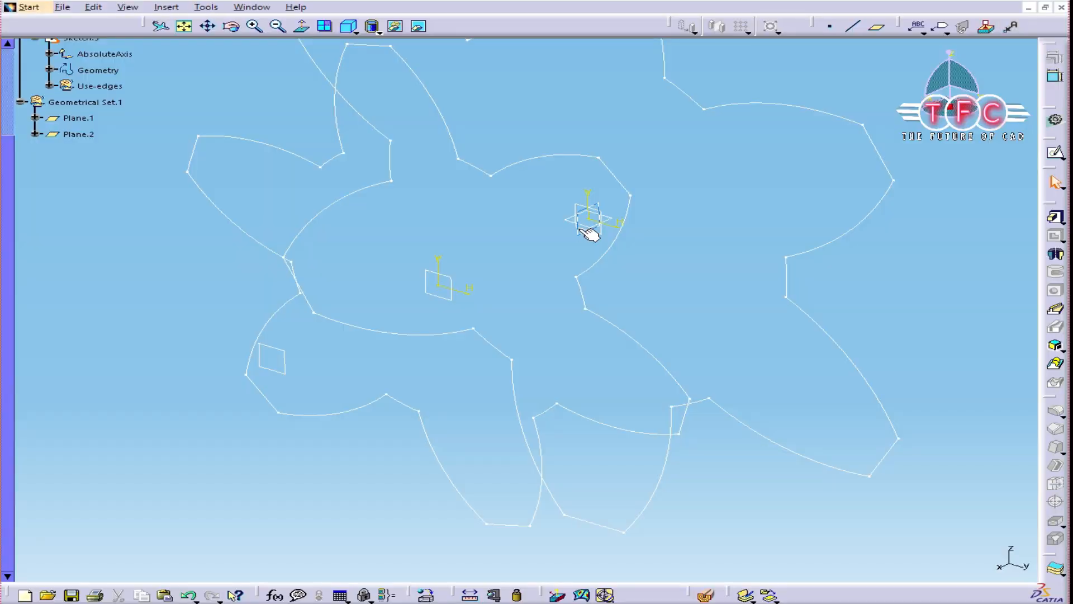
Try a smaller offset for the new plane, placing it just beyond the first offset plane
mouse_move(700, 350)
middle_mouse_down()
mouse_move(671, 244)
mouse_move(594, 232)
middle_mouse_up()
double_click(228, 392)
key("Return")
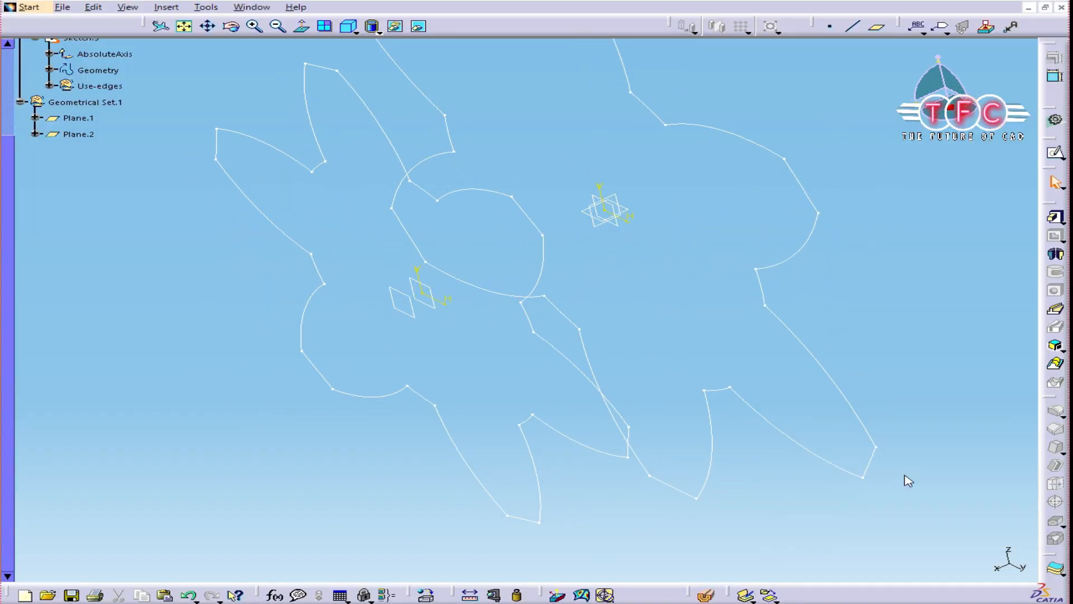
Check the third section plane's offset in the 2D reference drawing and start a sketch on the farthest offset plane
middle_click_drag(862, 452, 393, 223)
key("alt+Tab")
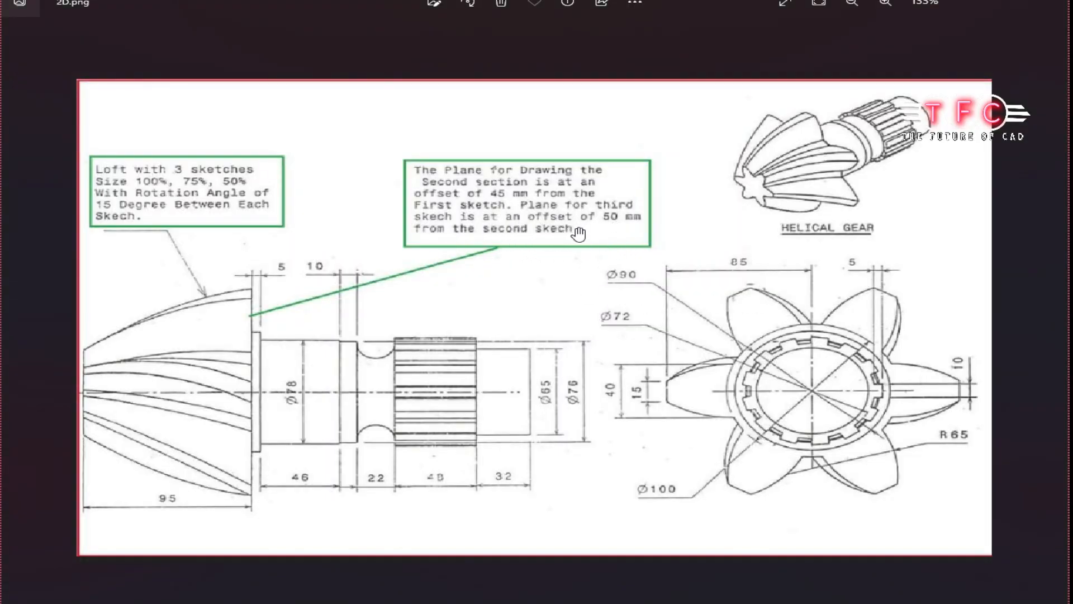
key("alt+Tab")
left_click(408, 383)
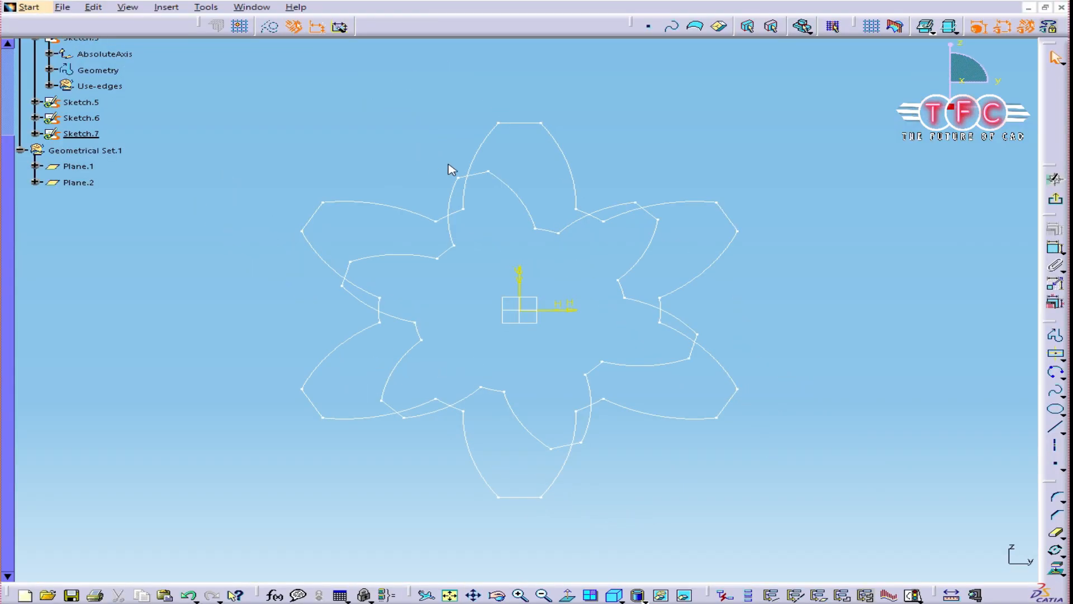
Project Sketch.1 into the third section's sketch
left_click(68, 185)
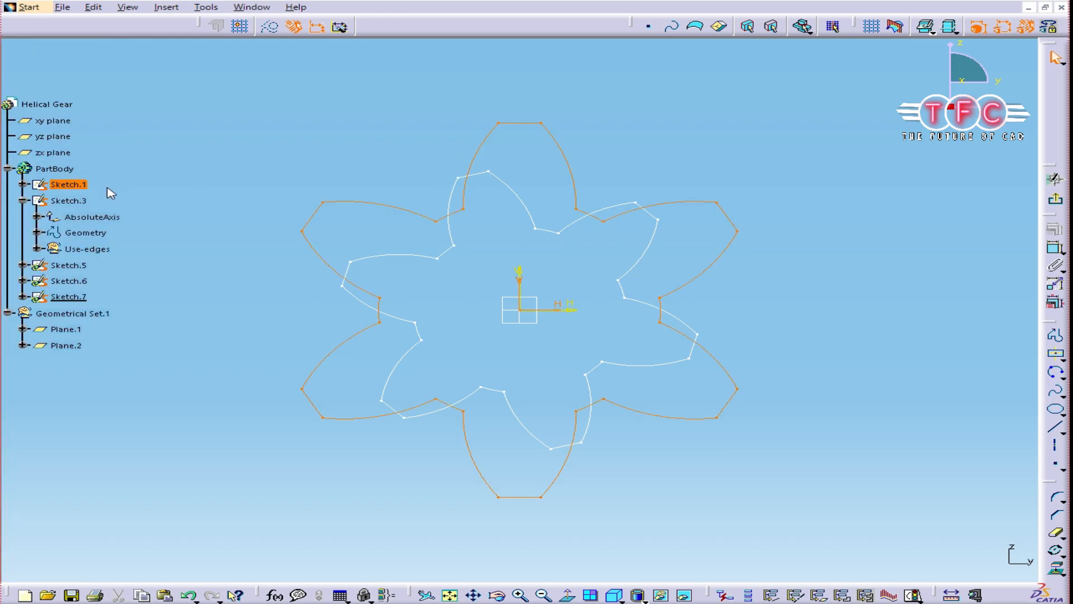
left_click(1055, 571)
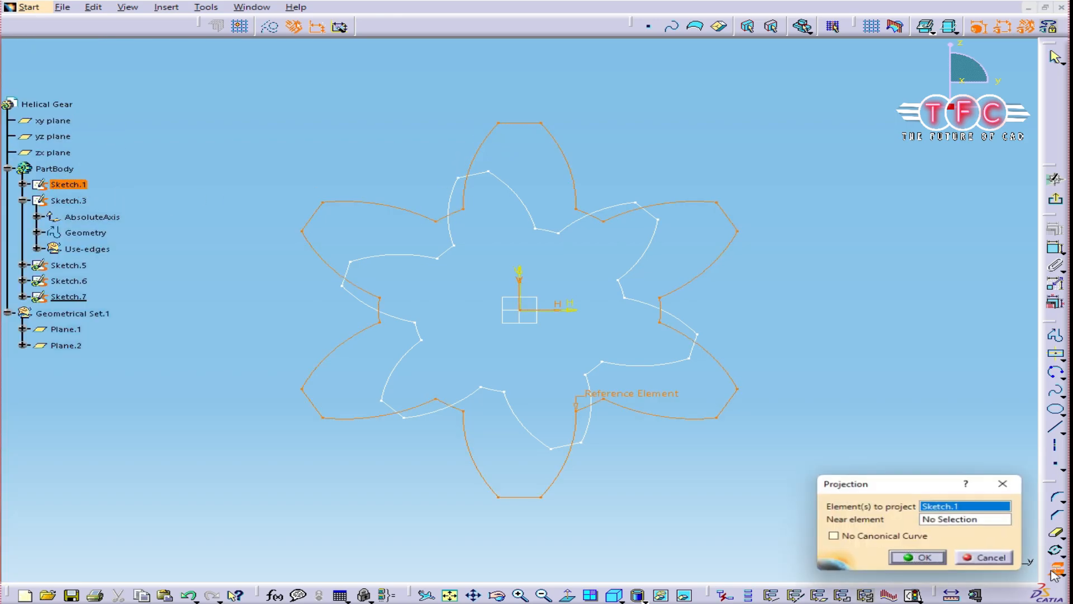
left_click(919, 559)
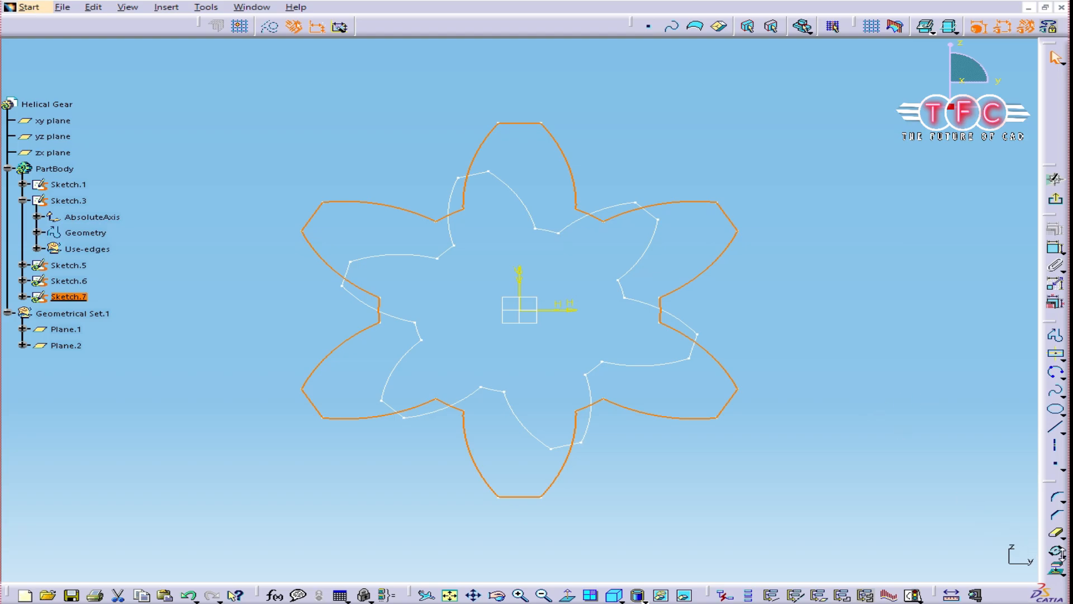
Scale the projected outline by 0.5 about the sketch origin, with duplicate mode on
left_click(1061, 554)
left_click(1030, 563)
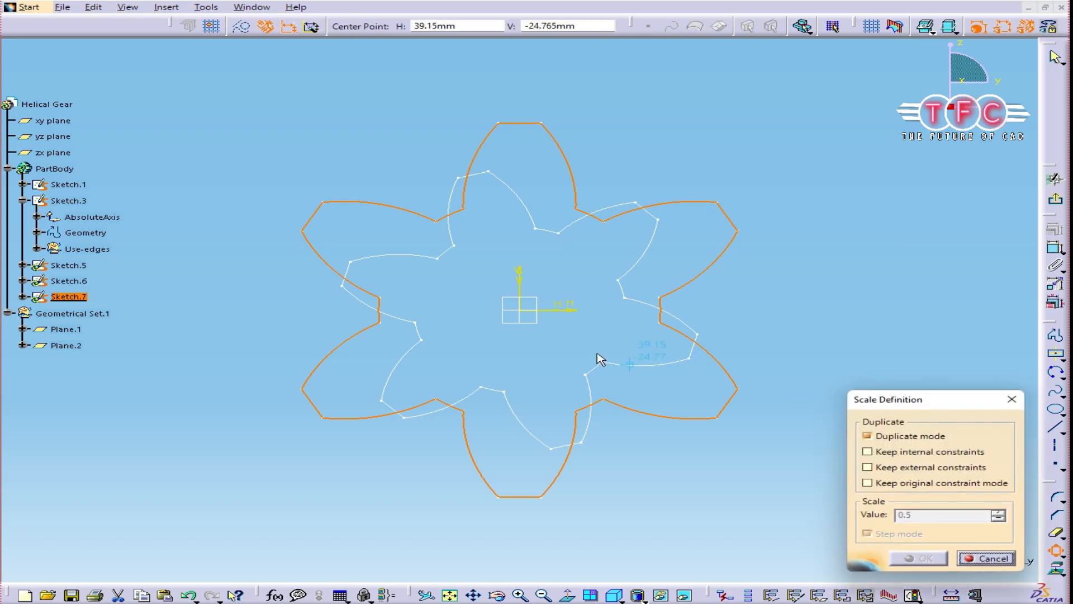
left_click(520, 311)
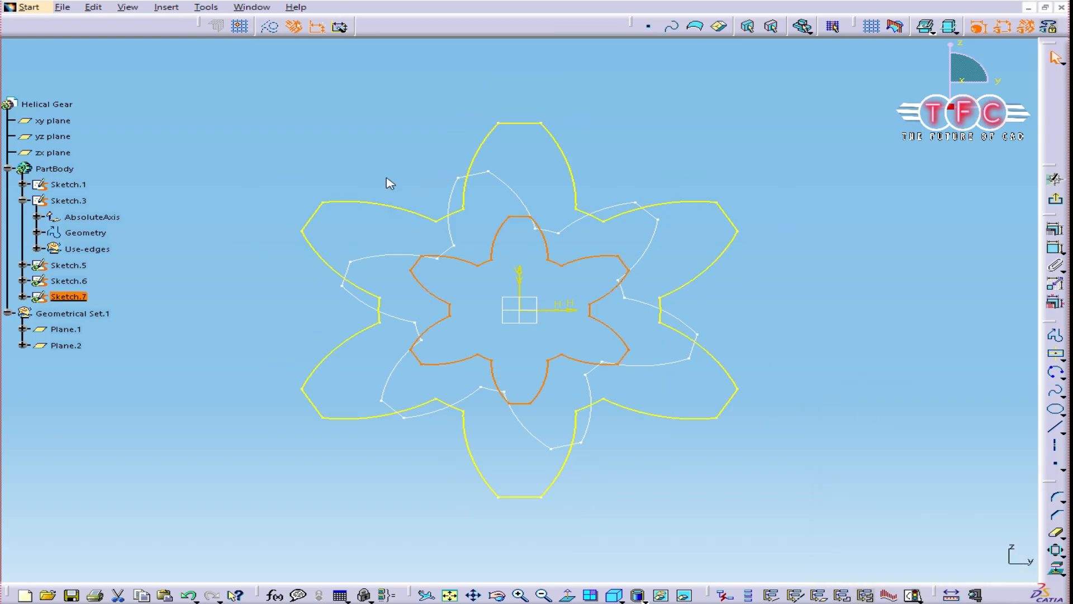
Convert the full-size projected outline to construction geometry and delete it, keeping the half-size copy
right_click(557, 144)
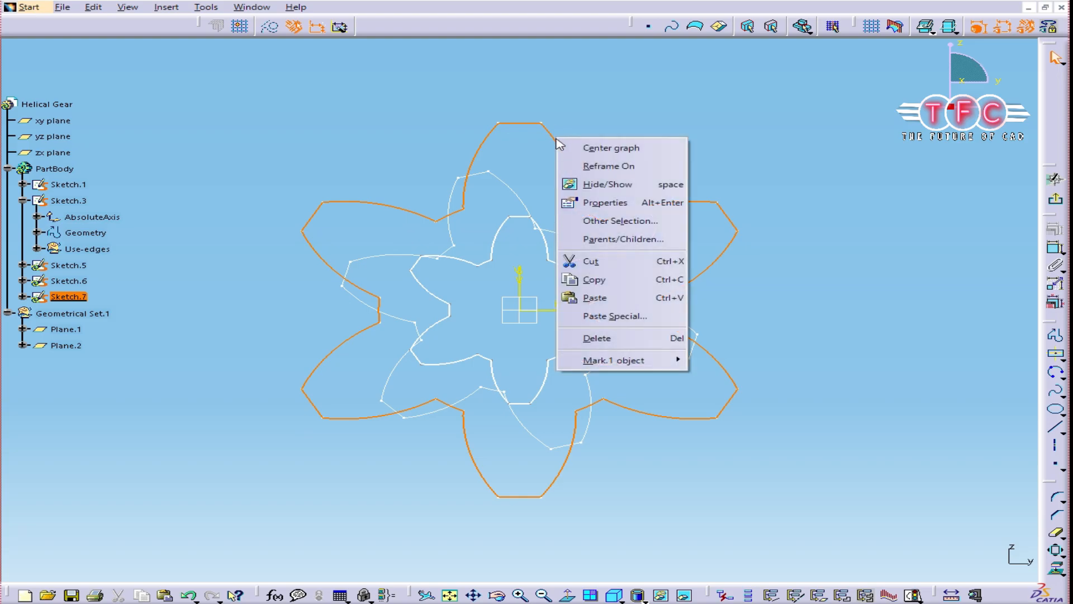
left_click(272, 29)
right_click(577, 167)
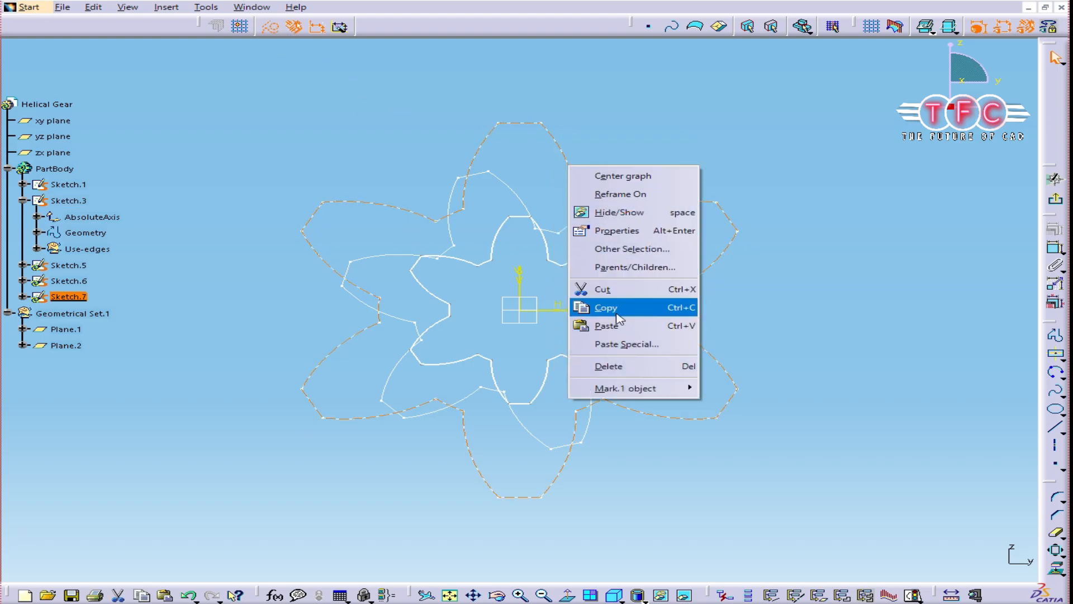
left_click(629, 367)
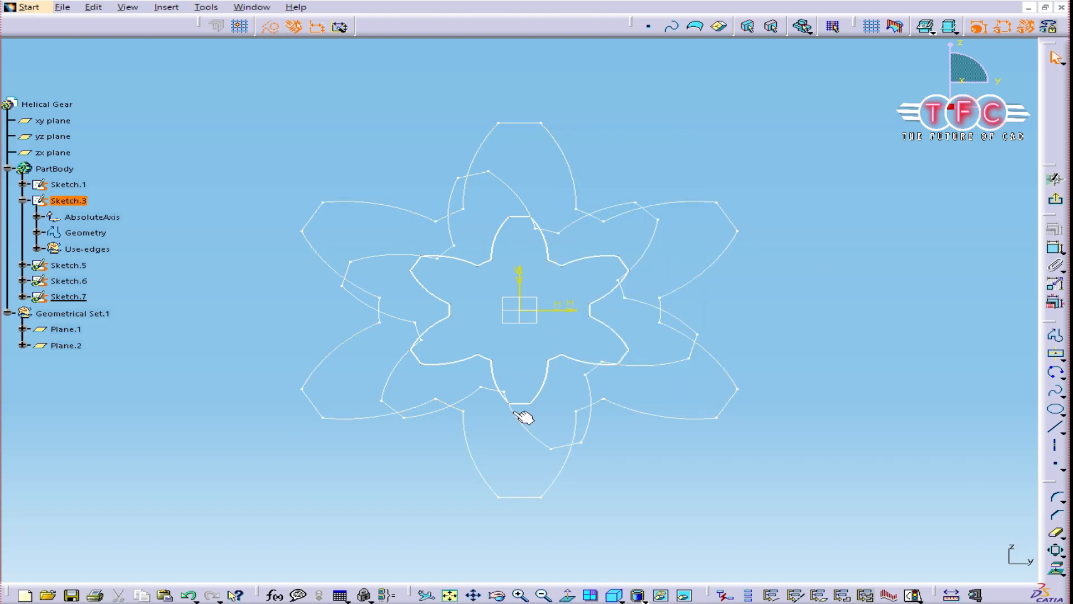
Rotate the half-size profile by 30° about the sketch origin without duplicating it
key("ctrl+a")
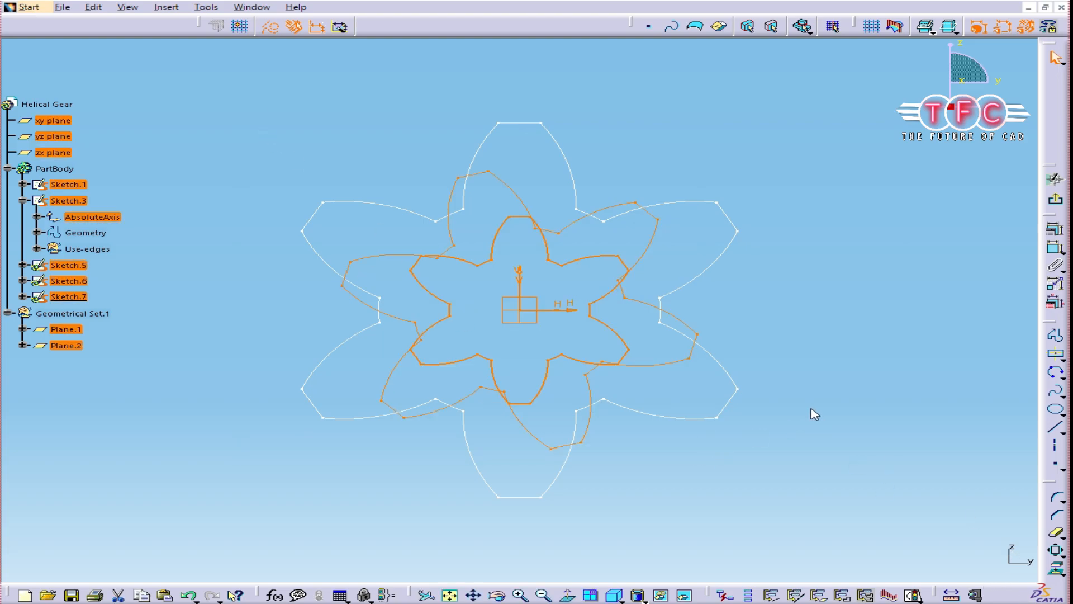
left_click(1063, 556)
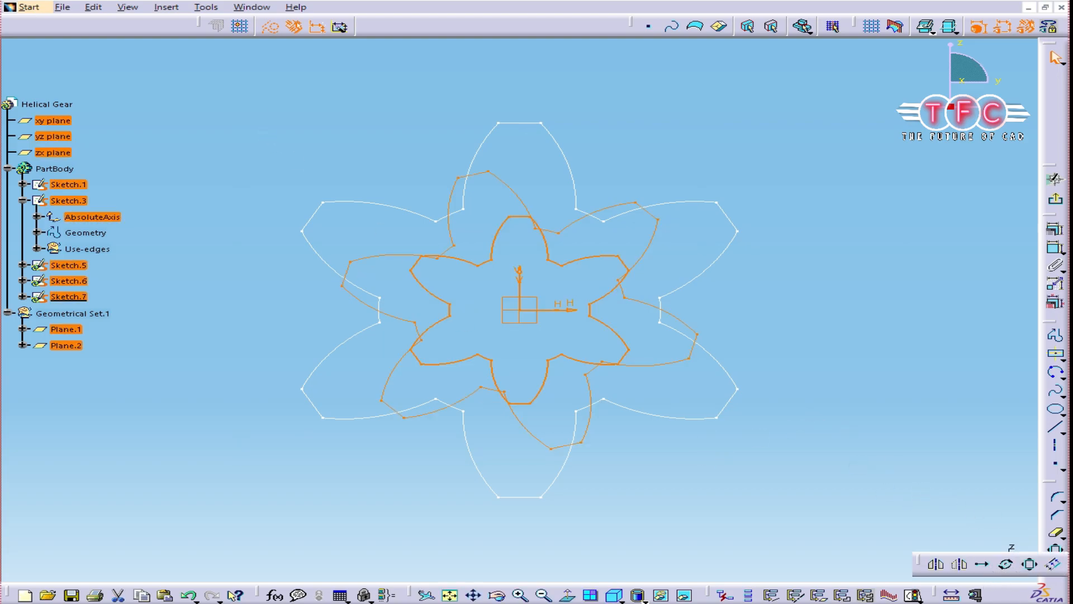
left_click(1005, 563)
left_click(519, 310)
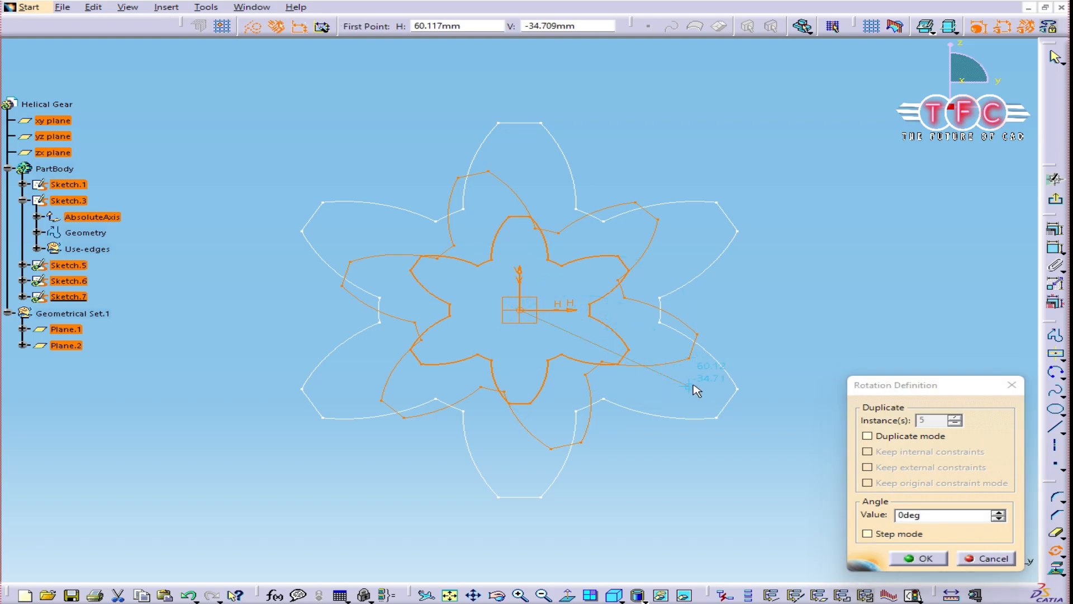
type("30")
key("Return")
mouse_move(710, 236)
middle_mouse_down()
mouse_move(651, 179)
mouse_move(654, 265)
middle_mouse_up()
mouse_move(503, 255)
middle_mouse_down()
mouse_move(500, 359)
mouse_move(480, 386)
middle_mouse_up()
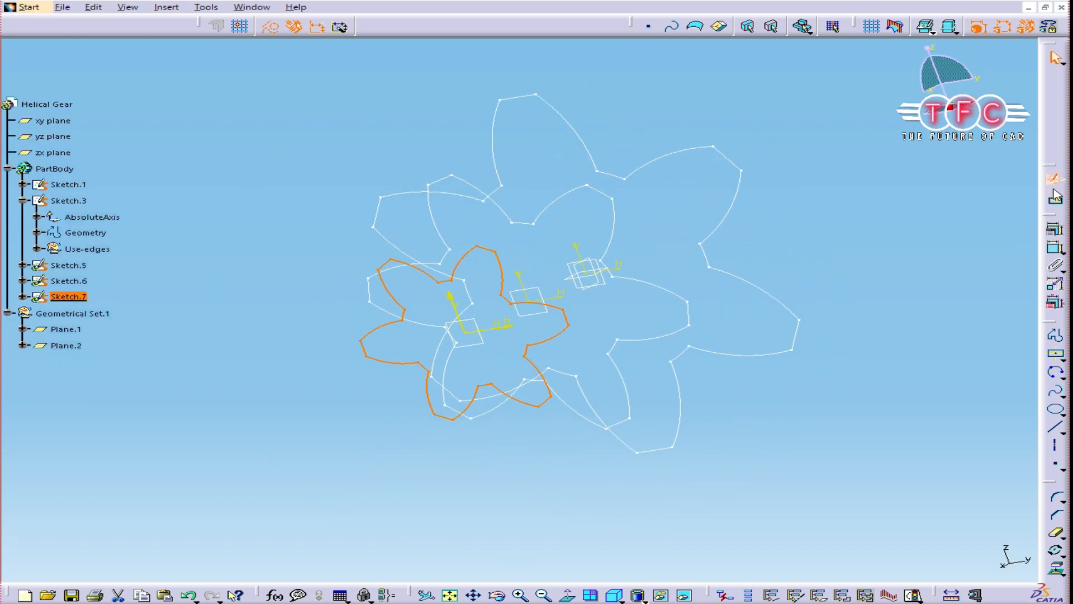
Exit the sketch and hide the two offset planes, the three reference planes and the sketch axes
left_click(1056, 198)
left_click(548, 290)
key("space")
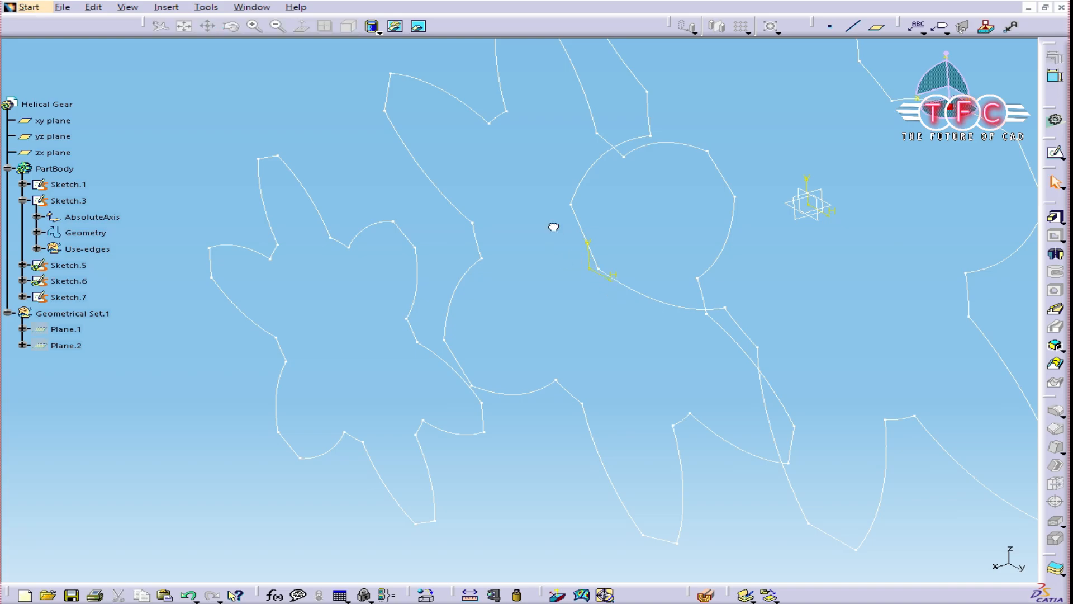
key("space")
middle_click_drag(755, 140, 678, 176)
left_click_drag(679, 176, 805, 285)
key("space")
mouse_move(629, 196)
middle_mouse_down()
mouse_move(619, 279)
mouse_move(546, 230)
mouse_move(735, 203)
mouse_move(706, 173)
middle_mouse_up()
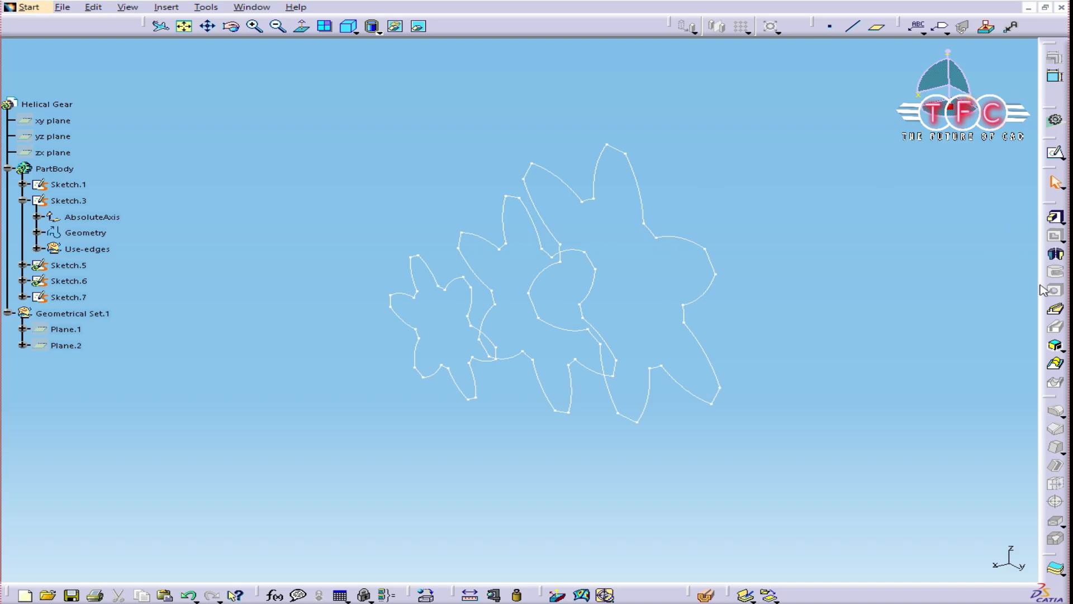
Create a multi-sections solid through Sketch.1, Sketch.3 and Sketch.7, in order from the largest section to the smallest
left_click(1056, 364)
mouse_move(692, 165)
middle_mouse_down()
mouse_move(563, 39)
mouse_move(582, 154)
middle_mouse_up()
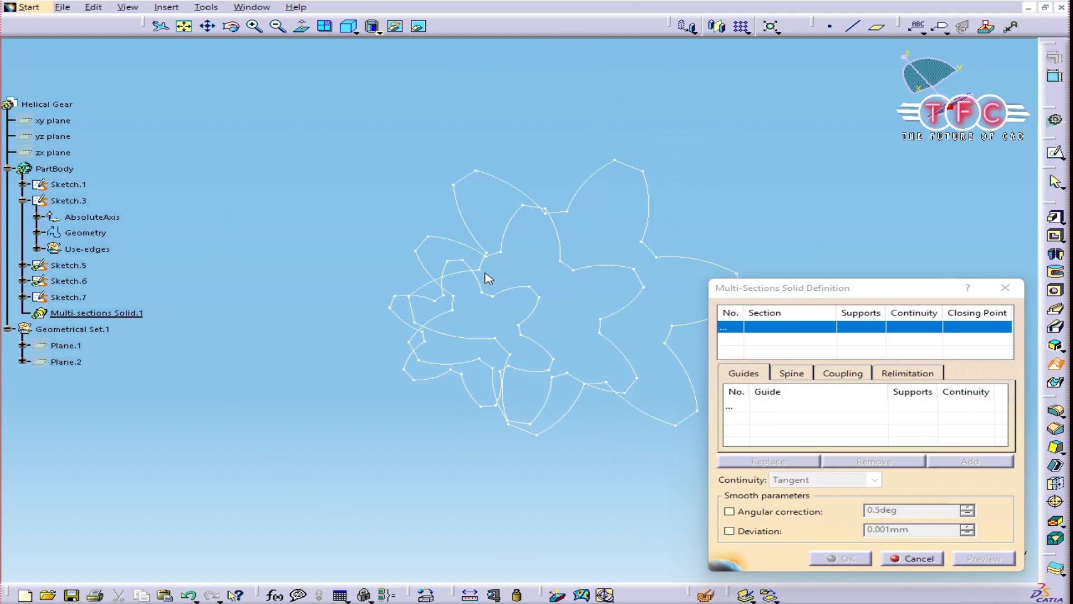
left_click(651, 221)
left_click(535, 290)
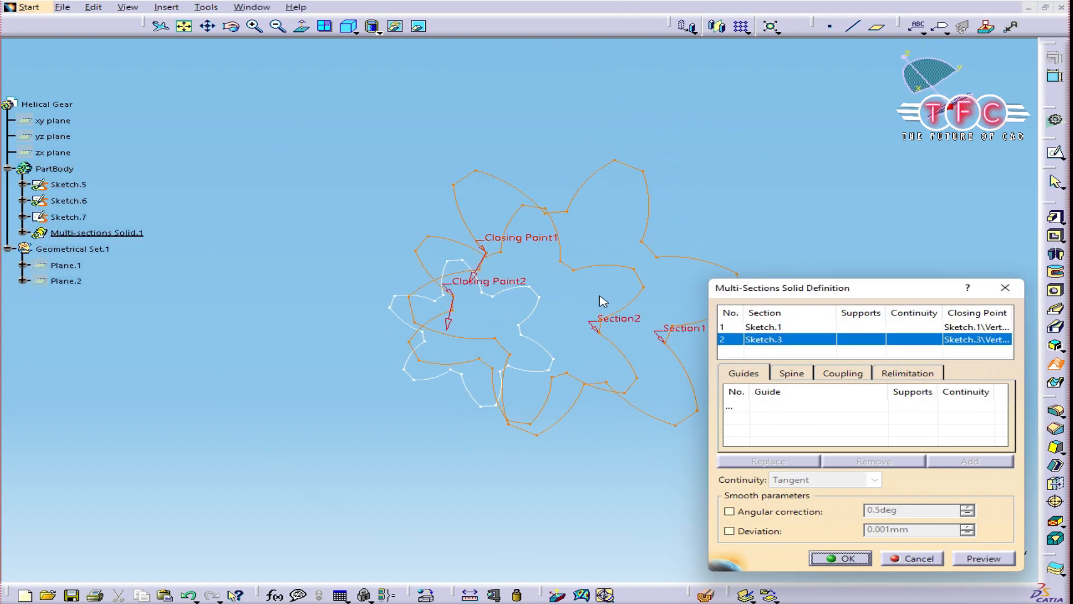
left_click(479, 268)
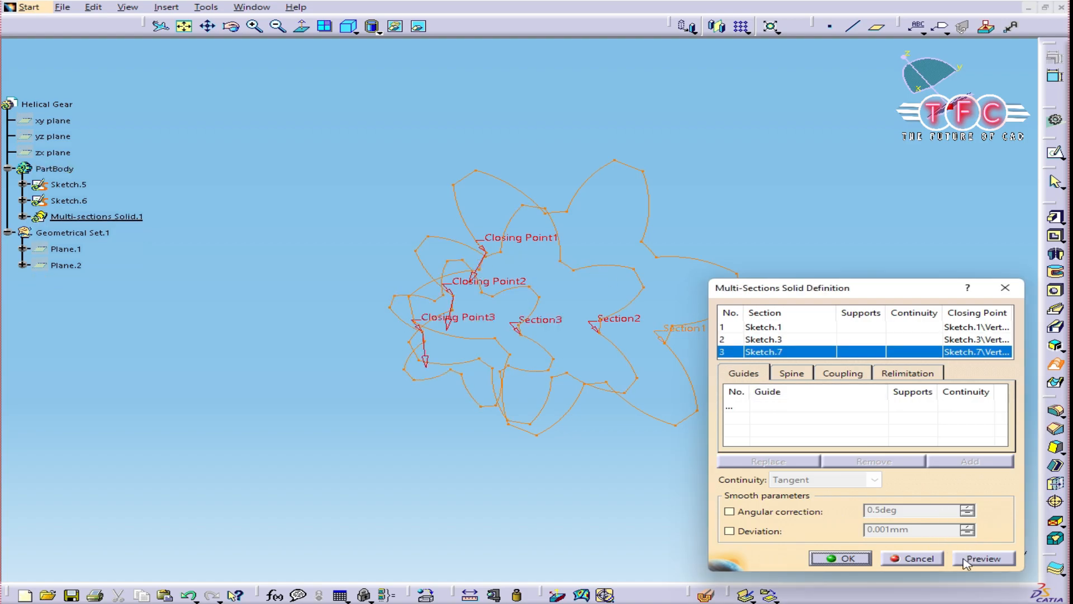
left_click(983, 558)
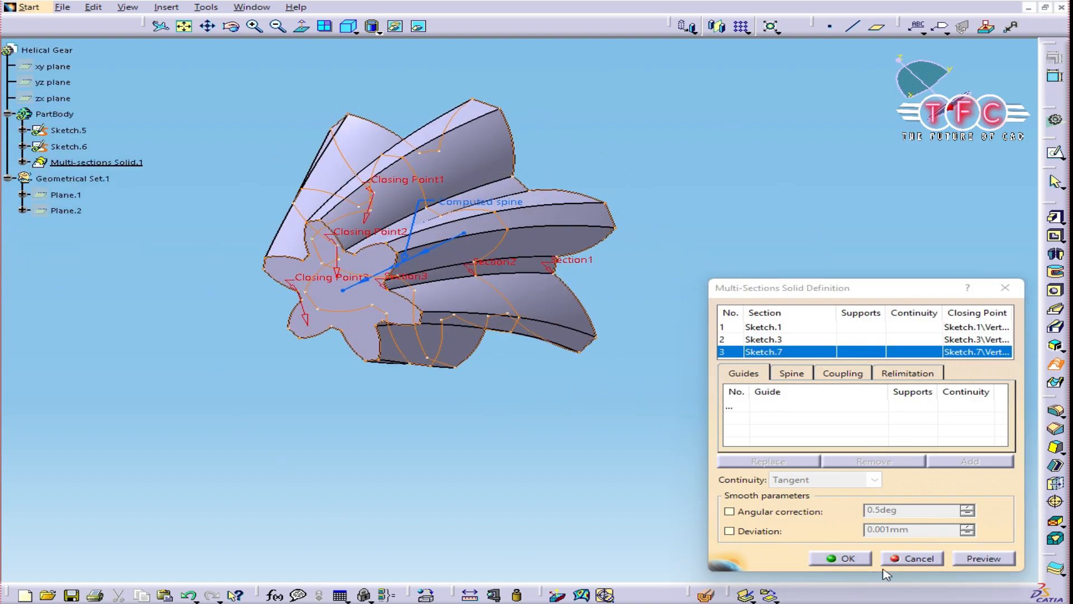
left_click(855, 559)
Show the xy, yz and zx planes again
middle_click_drag(786, 196, 597, 189)
scroll(77, 167, "up", 3)
left_click(58, 176)
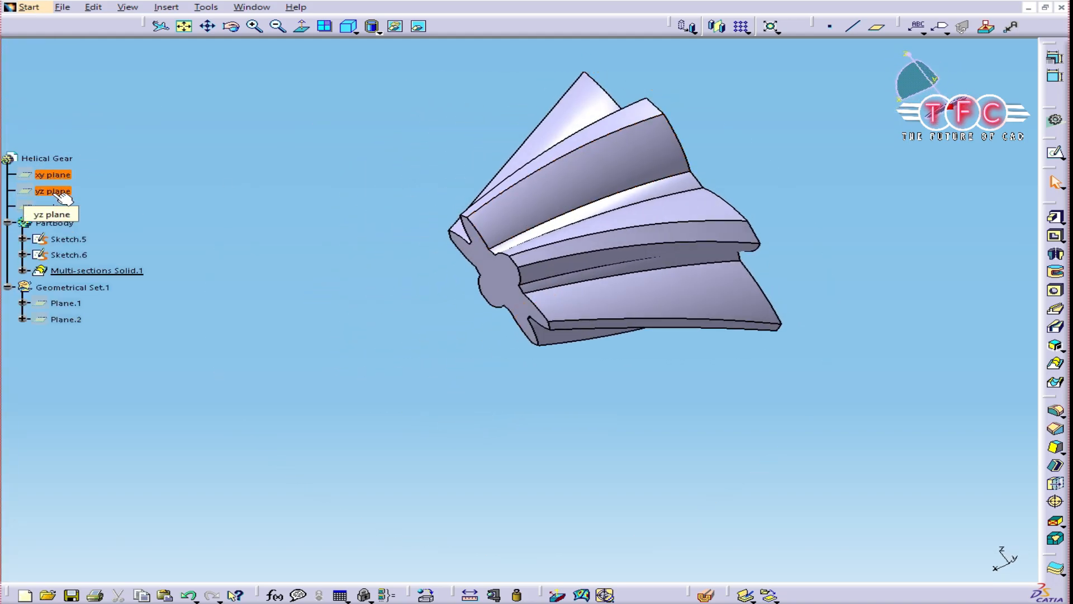
right_click(68, 209)
left_click(112, 257)
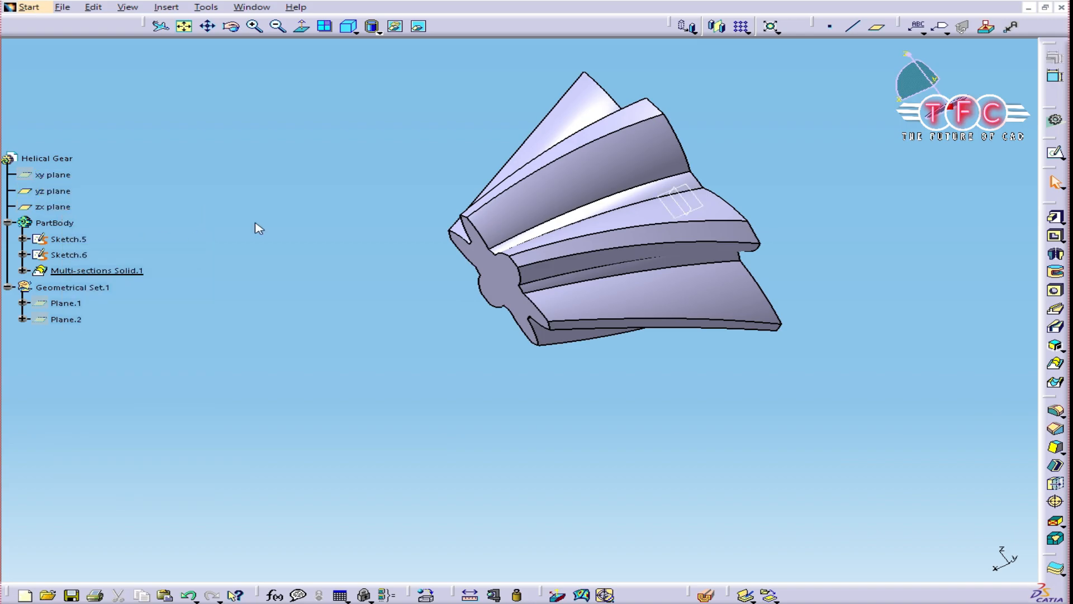
middle_click_drag(492, 172, 820, 203)
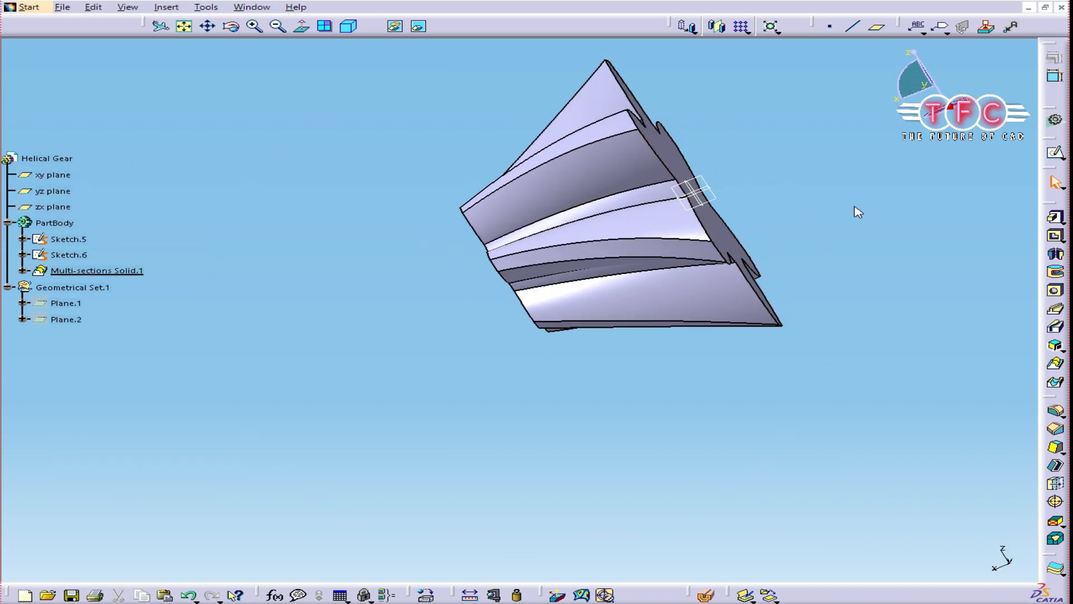
Start a sketch on the zx plane and check the shaft dimensions in the 2D reference drawing
left_click(1057, 158)
left_click(695, 193)
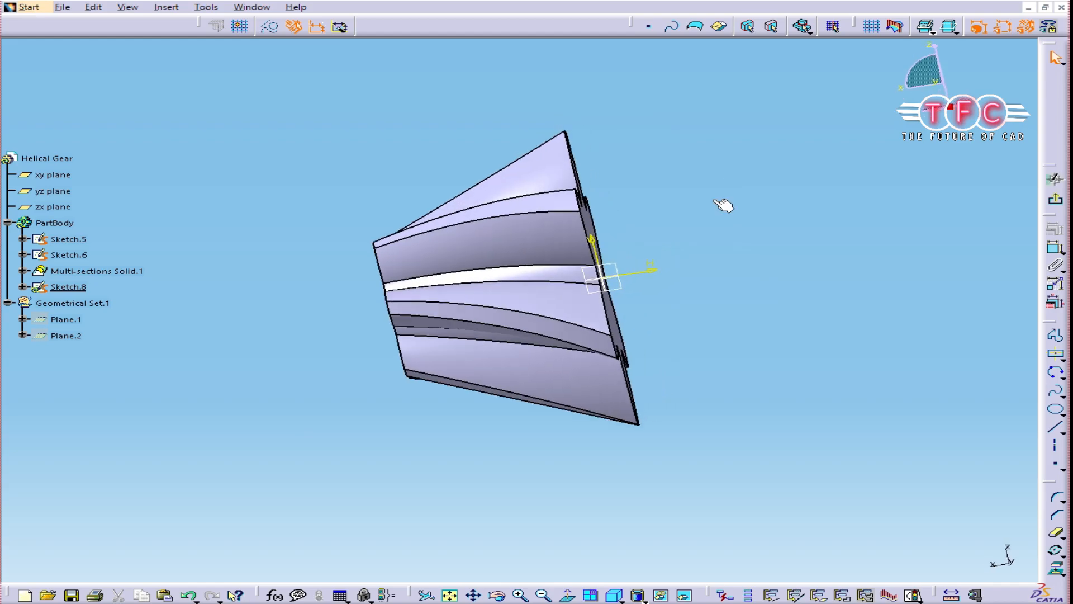
left_click(1057, 338)
left_click(850, 603)
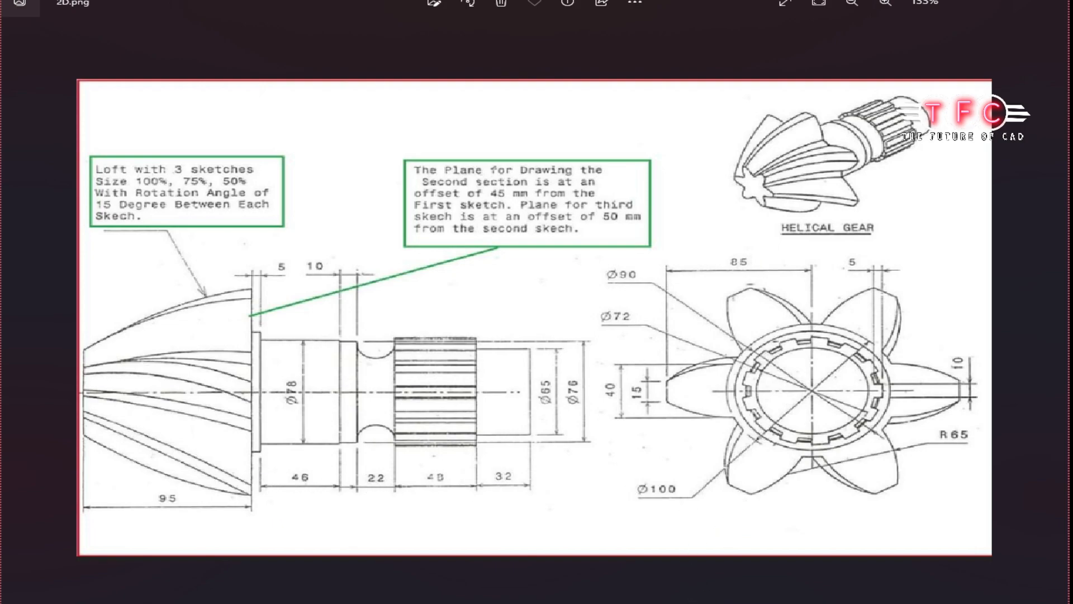
left_click(726, 601)
left_click(648, 354)
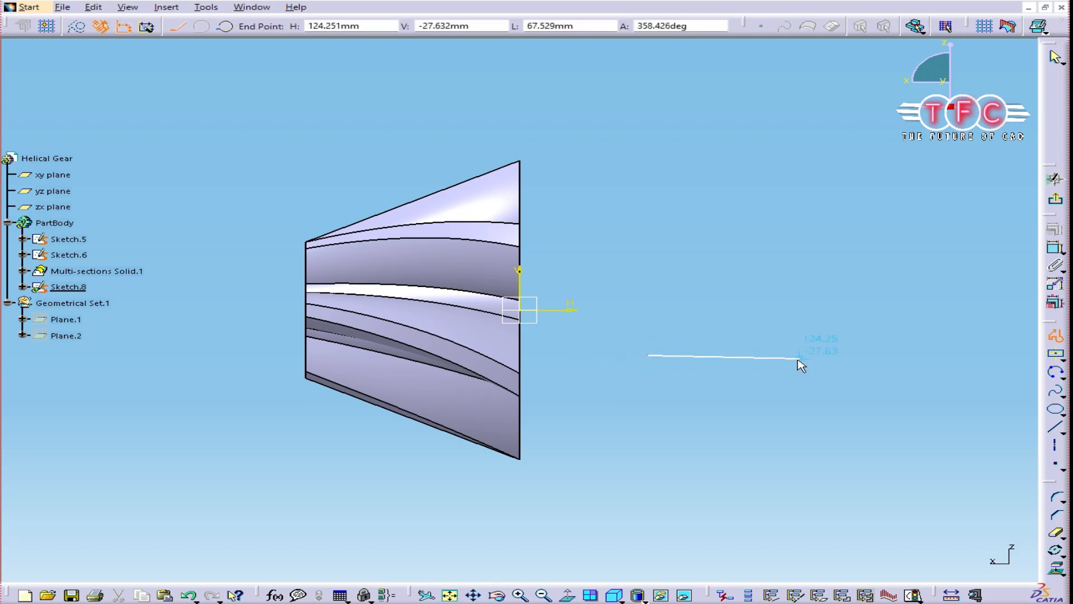
left_click(817, 361)
key("Escape")
Start a profile at the origin with a vertical line down, followed by three steps rising toward the axis, away from the gear
left_click(1056, 336)
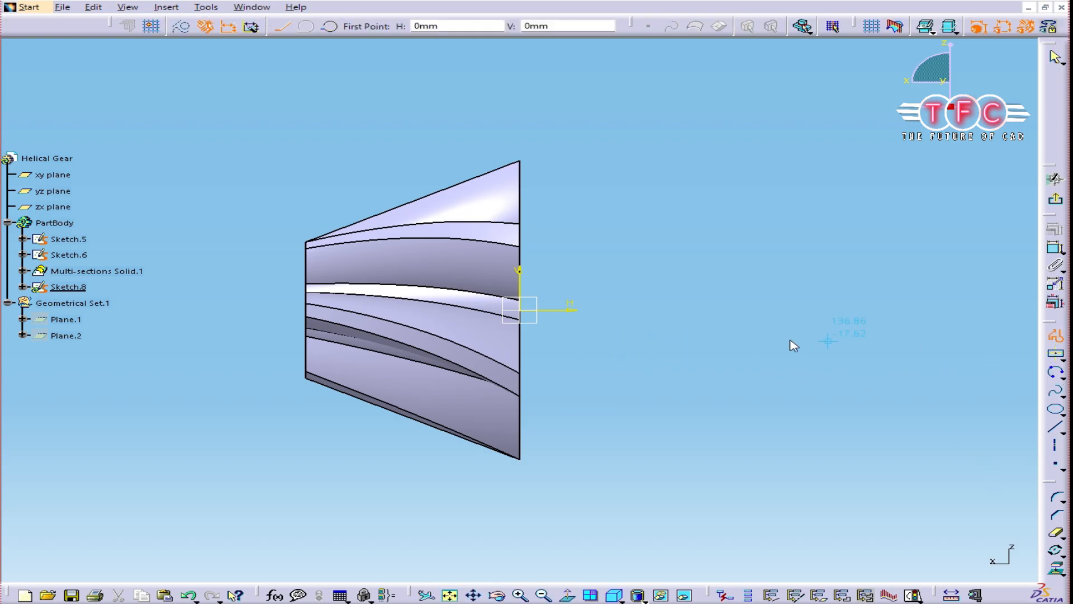
left_click(519, 310)
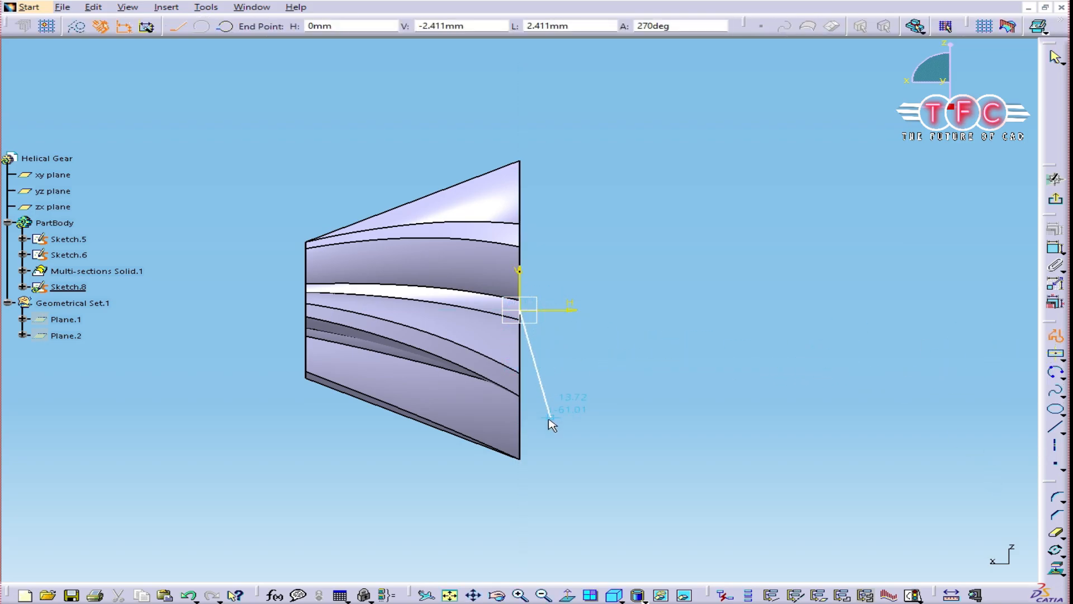
left_click(519, 426)
left_click(535, 426)
left_click(537, 401)
left_click(637, 402)
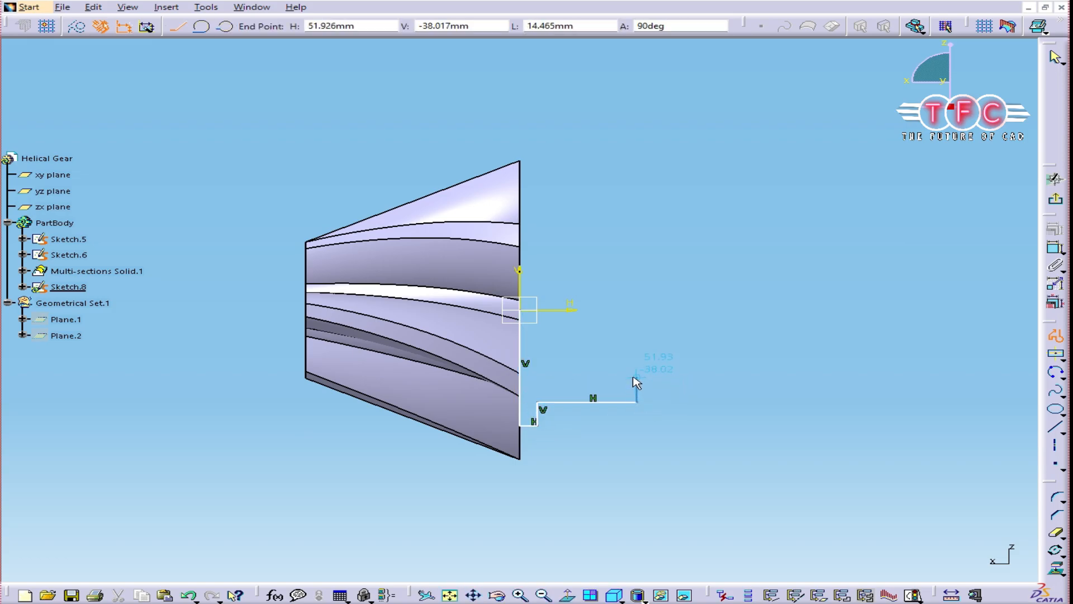
left_click(637, 379)
left_click(731, 379)
left_click(731, 361)
Add an upward-bulging arc for the groove to the profile, followed by a horizontal line and a short vertical step up
left_click(202, 26)
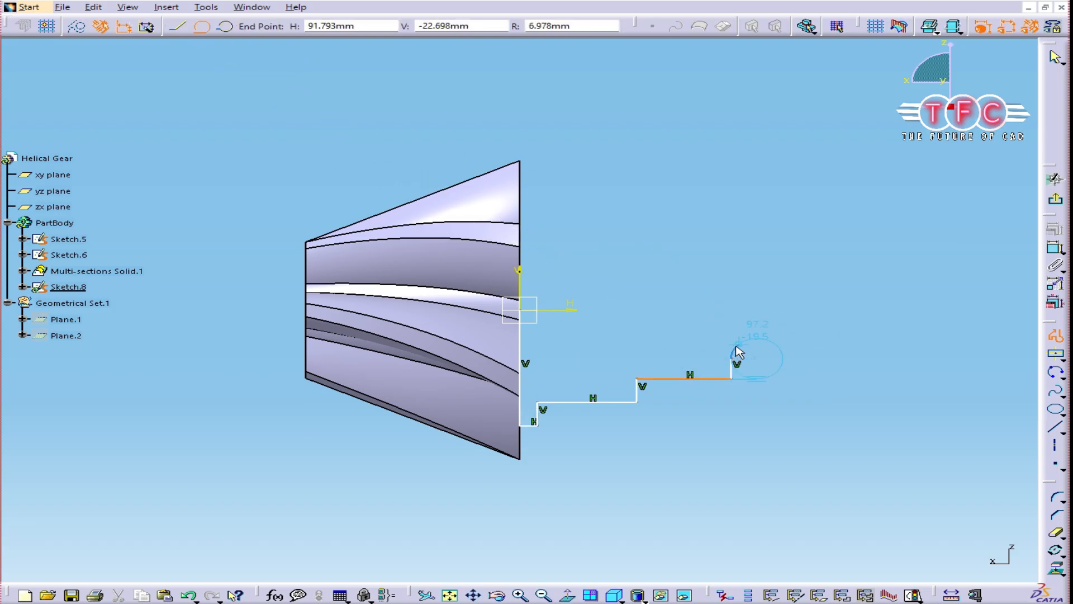
left_click(769, 358)
left_click(880, 358)
left_click(880, 342)
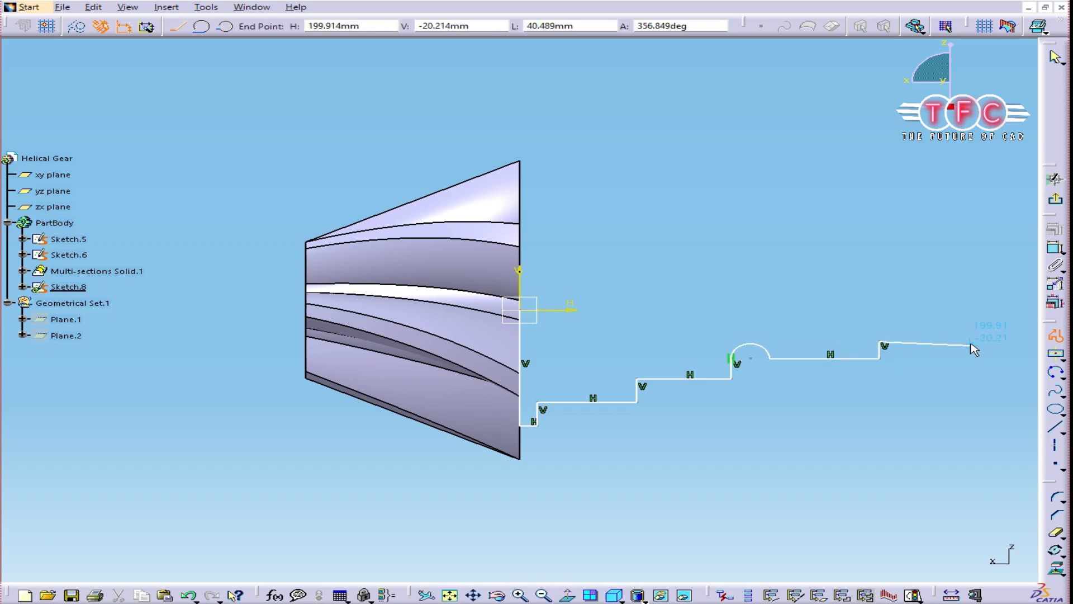
Draw the final horizontal segment, take it up to the horizontal axis, and close the profile back at the origin
middle_click_drag(912, 347, 703, 370)
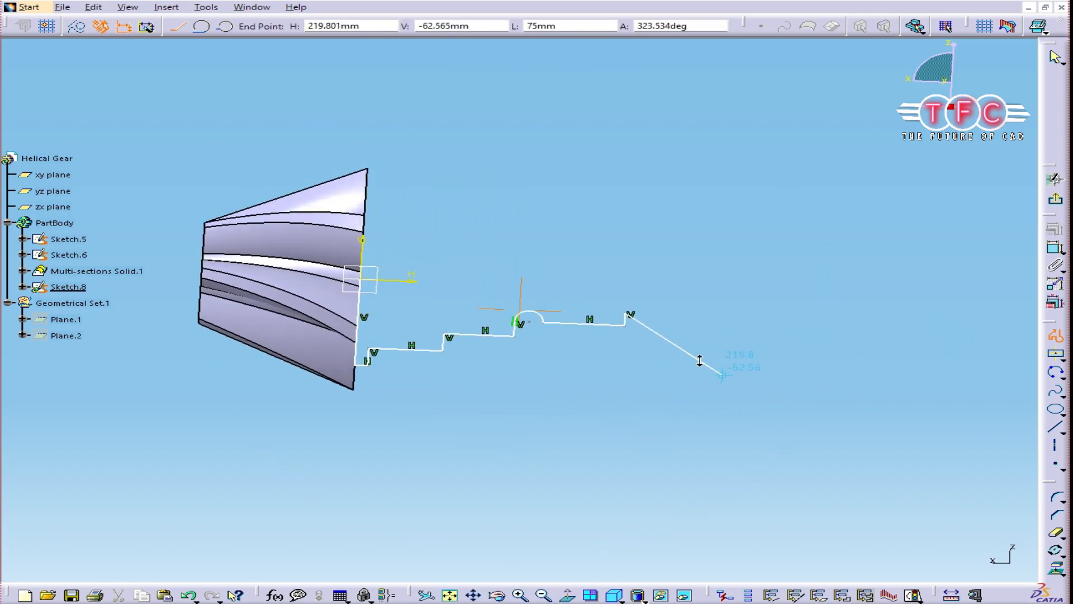
left_click(568, 594)
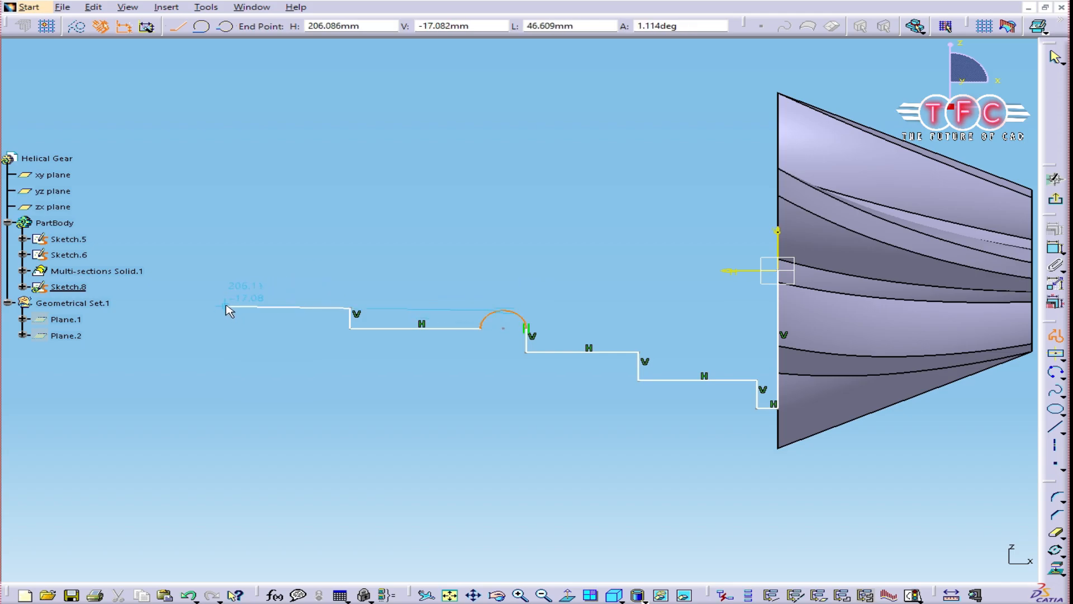
left_click(568, 595)
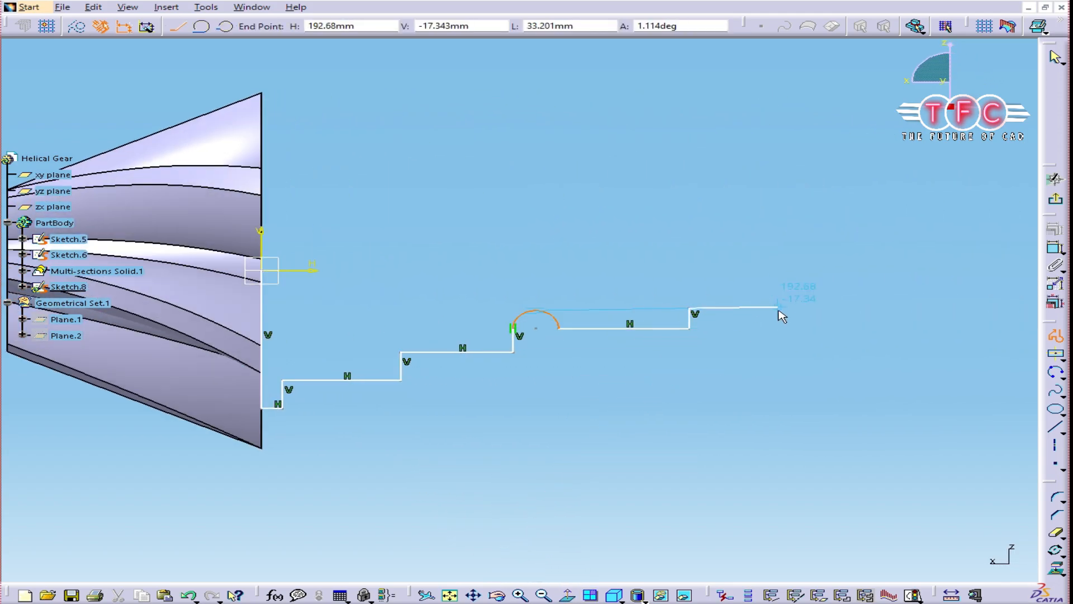
middle_click_drag(751, 315, 570, 335)
left_click(631, 341)
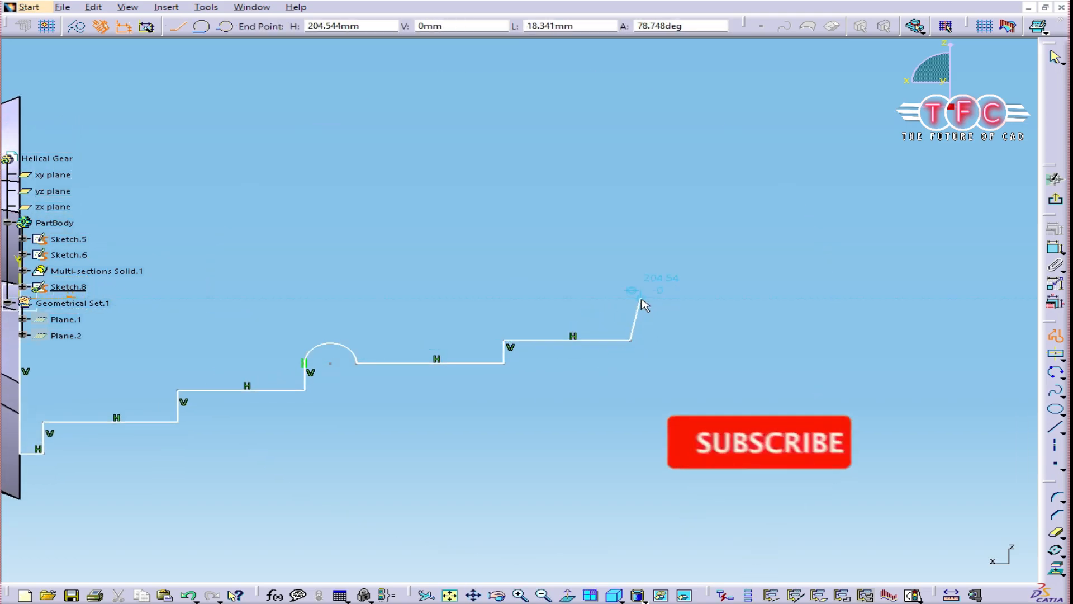
left_click(635, 300)
middle_click_drag(439, 286, 804, 302)
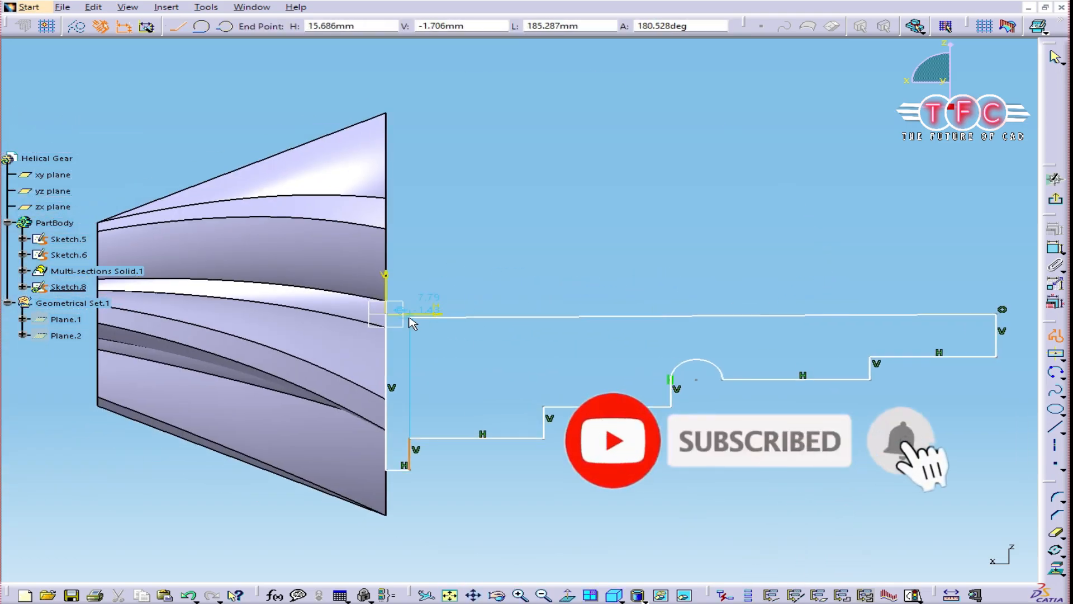
left_click(388, 316)
Dimension the profile's radii (32.5, 35, 38, 39, 45 mm) and lengths (5, 46, 10, 22, 40, 32 mm) and check them against the 2D drawing
left_click(619, 233)
middle_click_drag(619, 233, 528, 263)
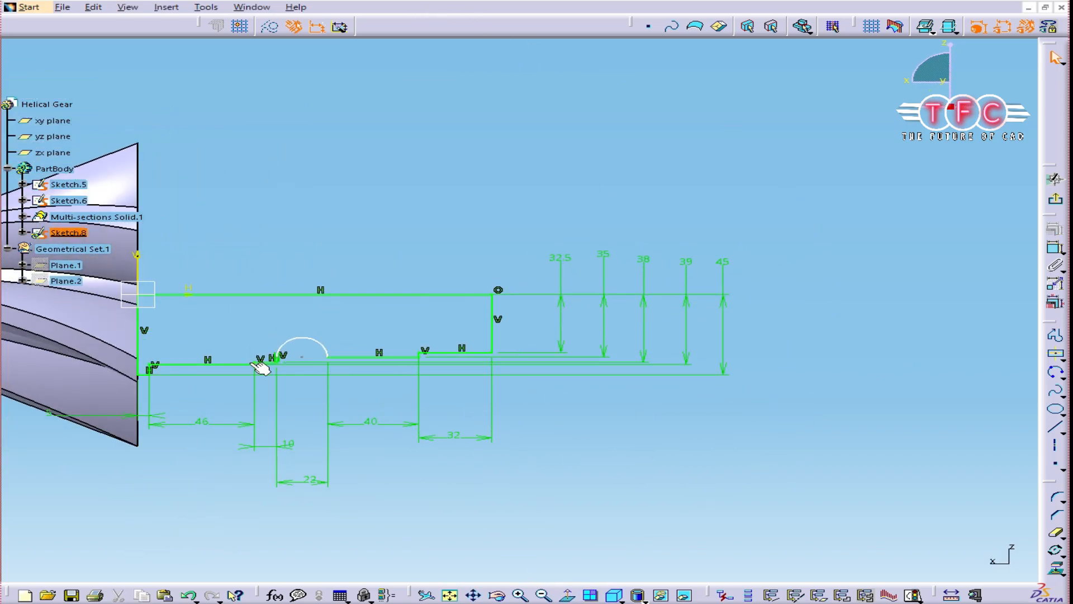
left_click(562, 267)
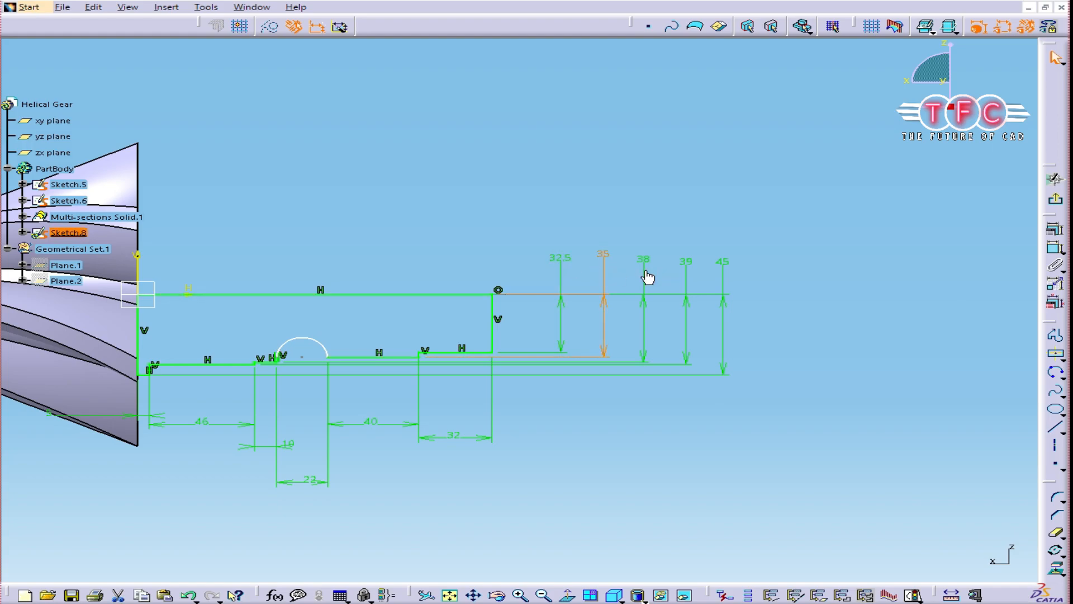
left_click(649, 181)
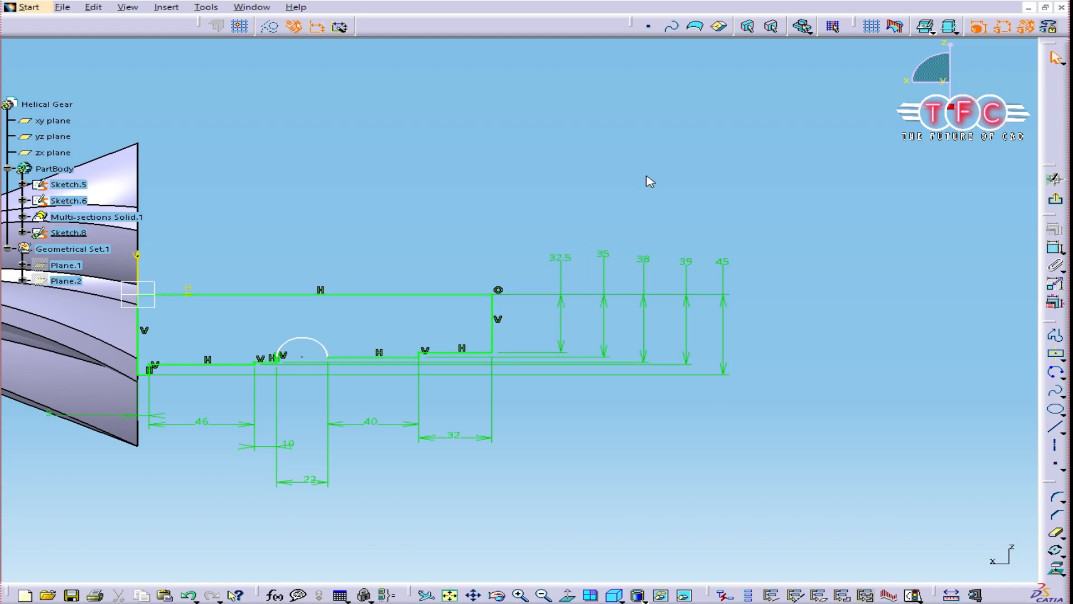
key("alt+Tab")
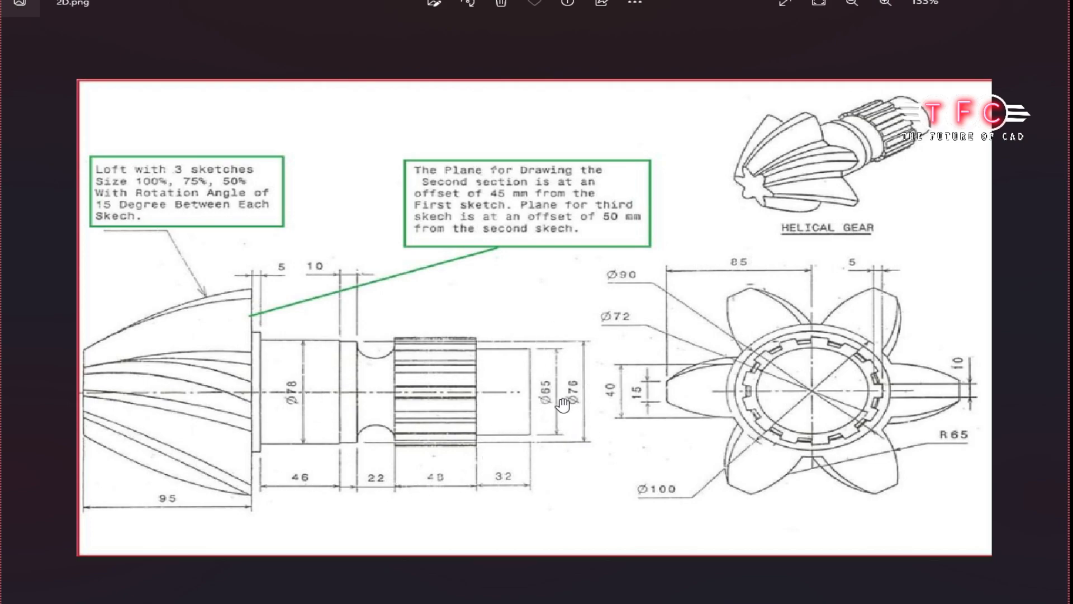
key("alt+Tab")
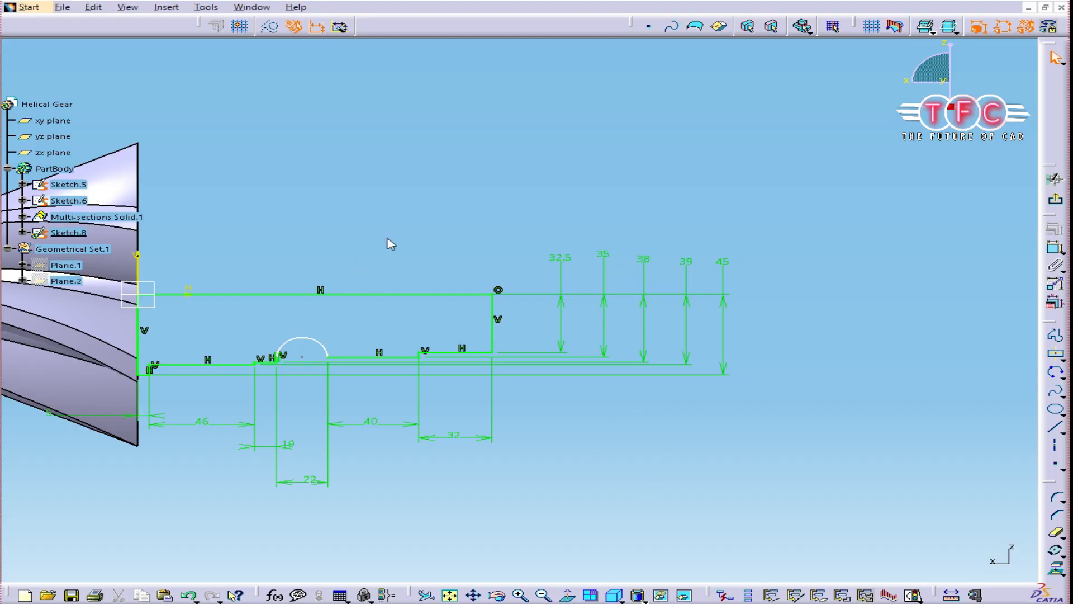
Exit the sketch and revolve the profile 360 degrees about its axis edge with the Shaft command
mouse_move(542, 216)
middle_mouse_down()
mouse_move(597, 204)
mouse_move(614, 263)
middle_mouse_up()
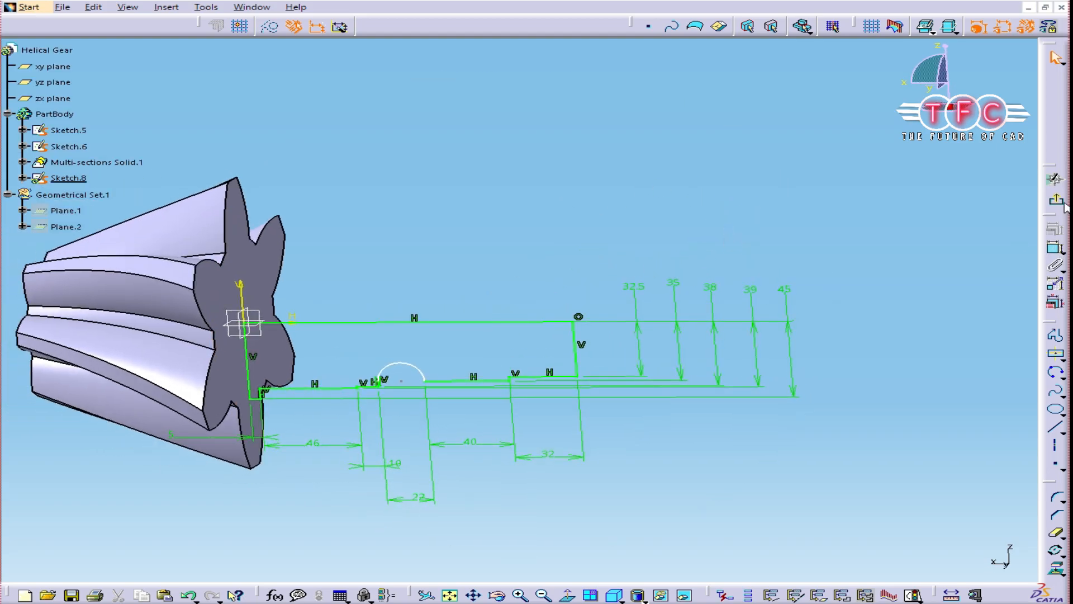
left_click(1058, 201)
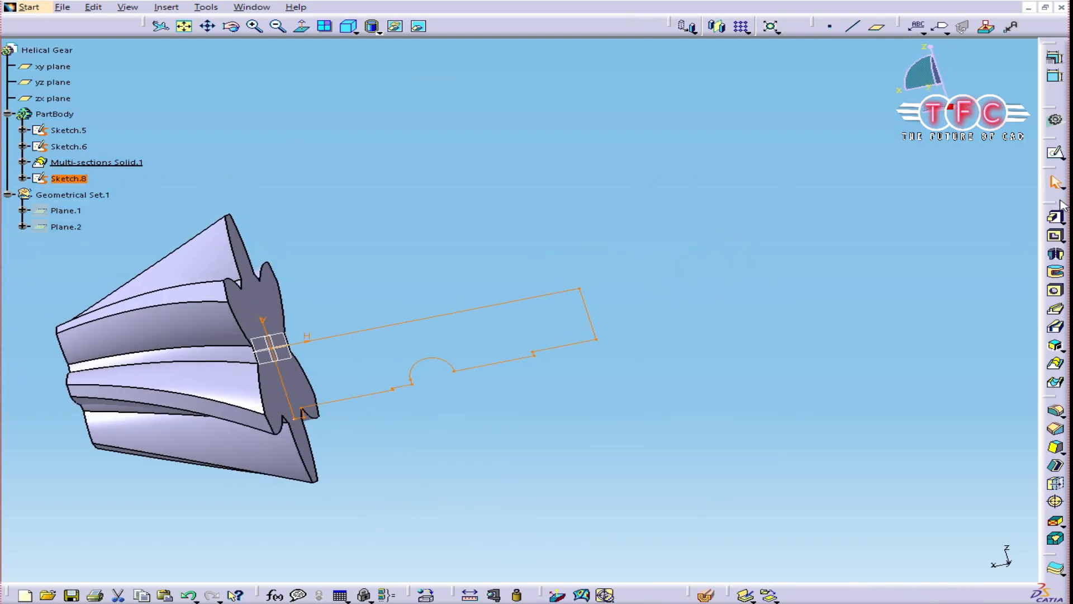
left_click(1057, 255)
left_click(491, 299)
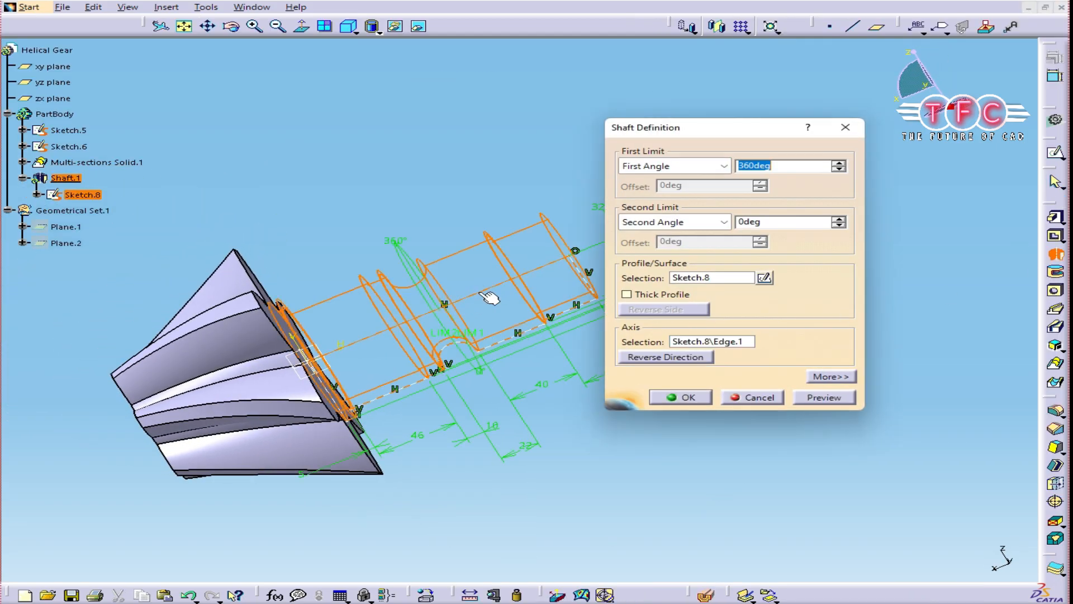
middle_click_drag(393, 355, 481, 336)
left_click(824, 397)
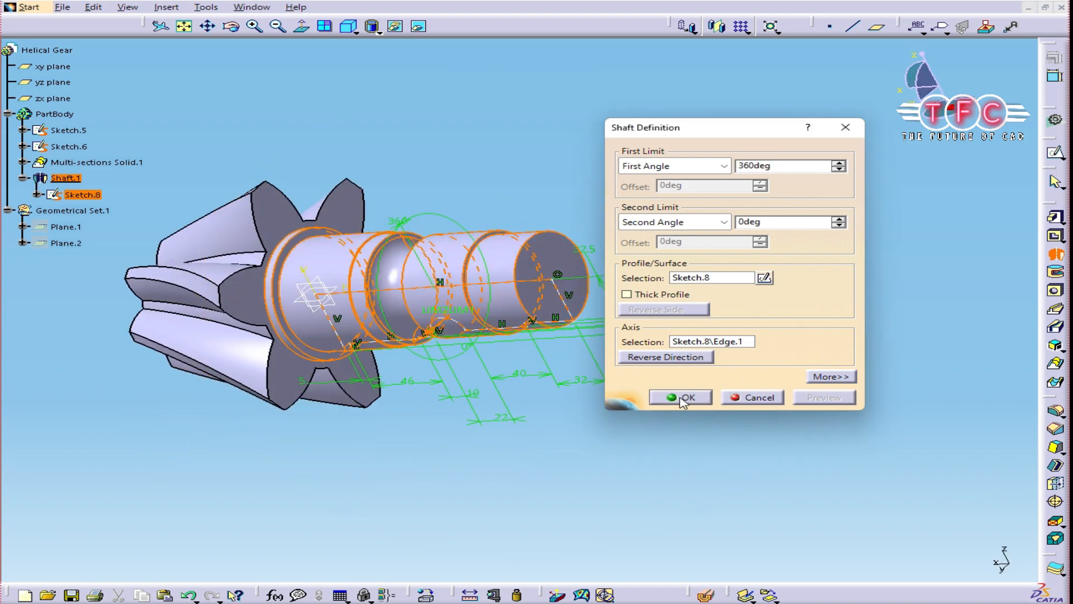
left_click(680, 397)
Start a sketch on the narrow shoulder face before the shaft's end section and draw a centered rectangle above the origin, on the vertical axis
middle_click_drag(745, 258, 655, 216)
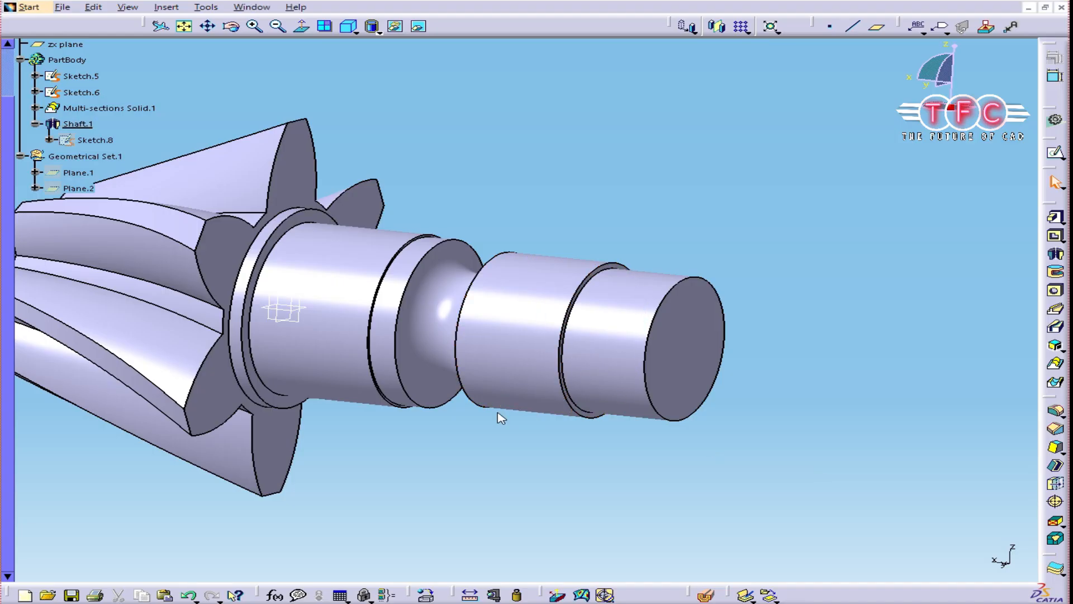
left_click(546, 392)
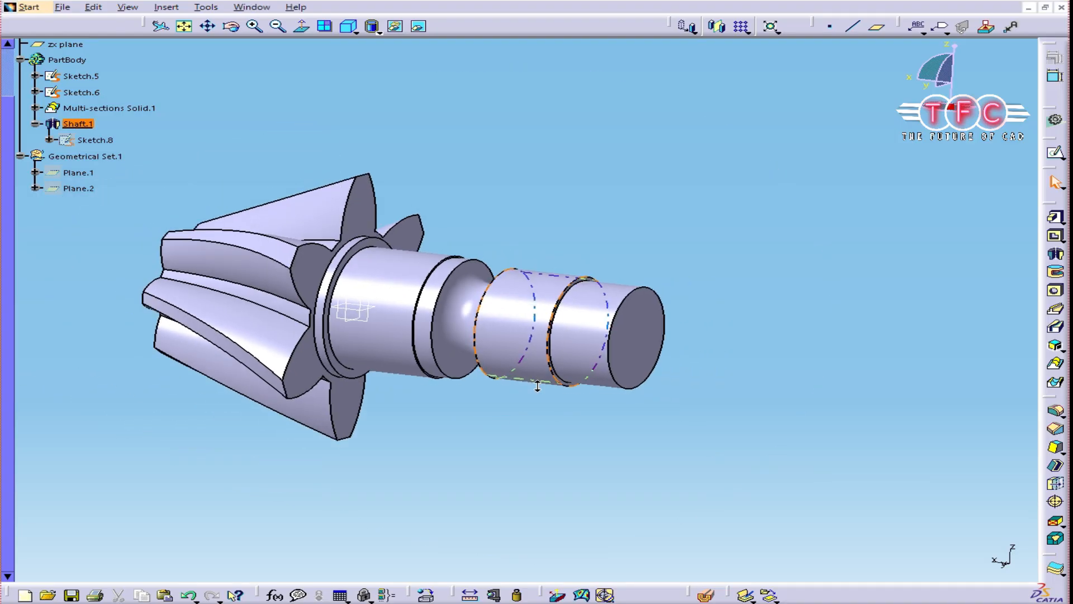
middle_click_drag(849, 248, 739, 223)
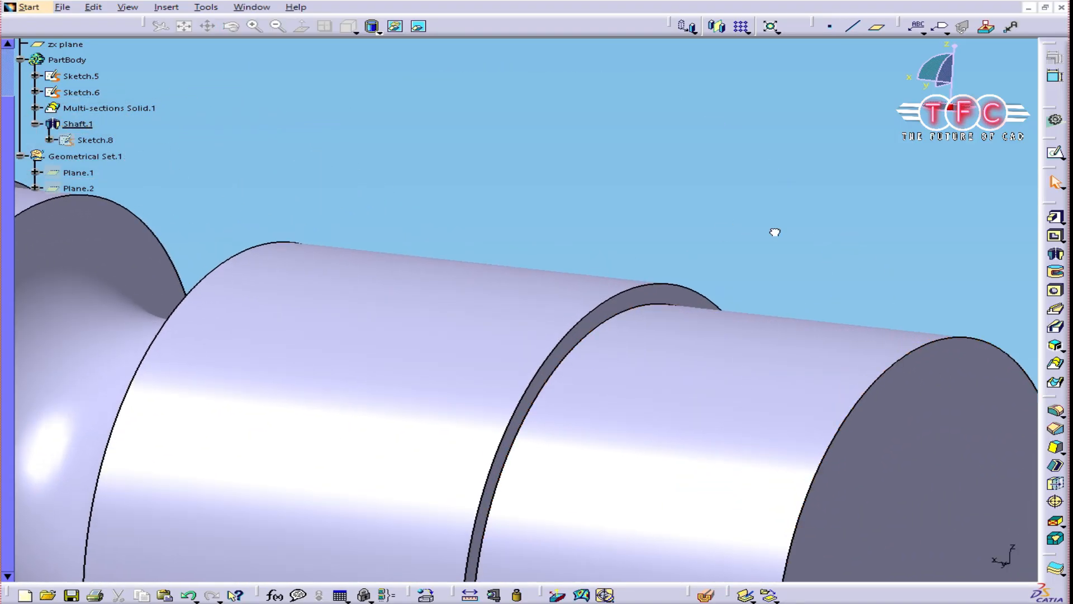
left_click(683, 301)
mouse_move(643, 395)
middle_mouse_down()
mouse_move(565, 302)
mouse_move(629, 386)
middle_mouse_up()
scroll(565, 302, "down", 1)
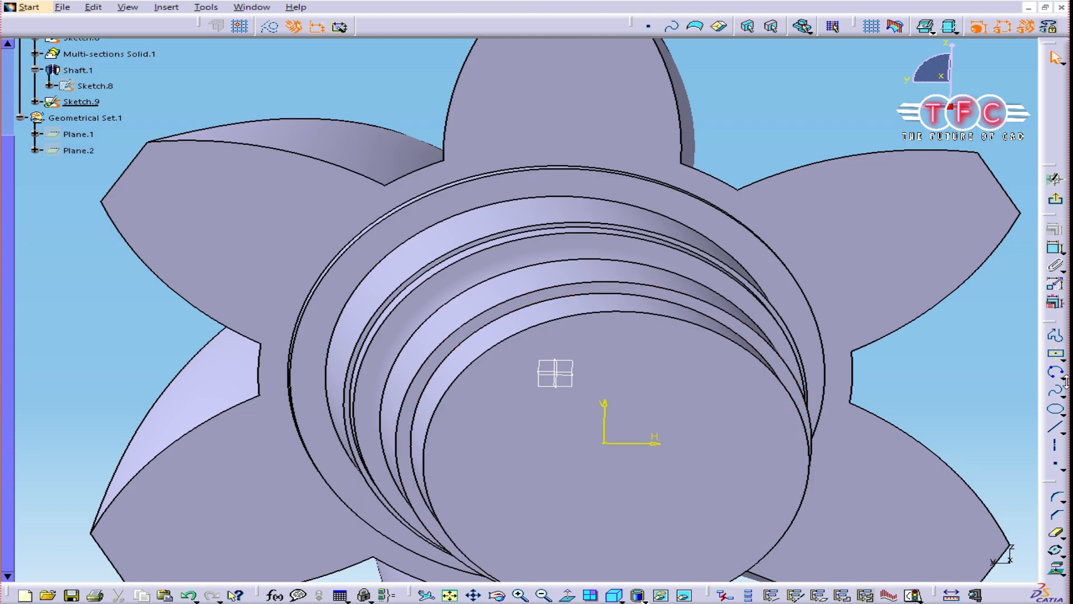
left_click(1055, 353)
left_click(606, 286)
left_click(638, 260)
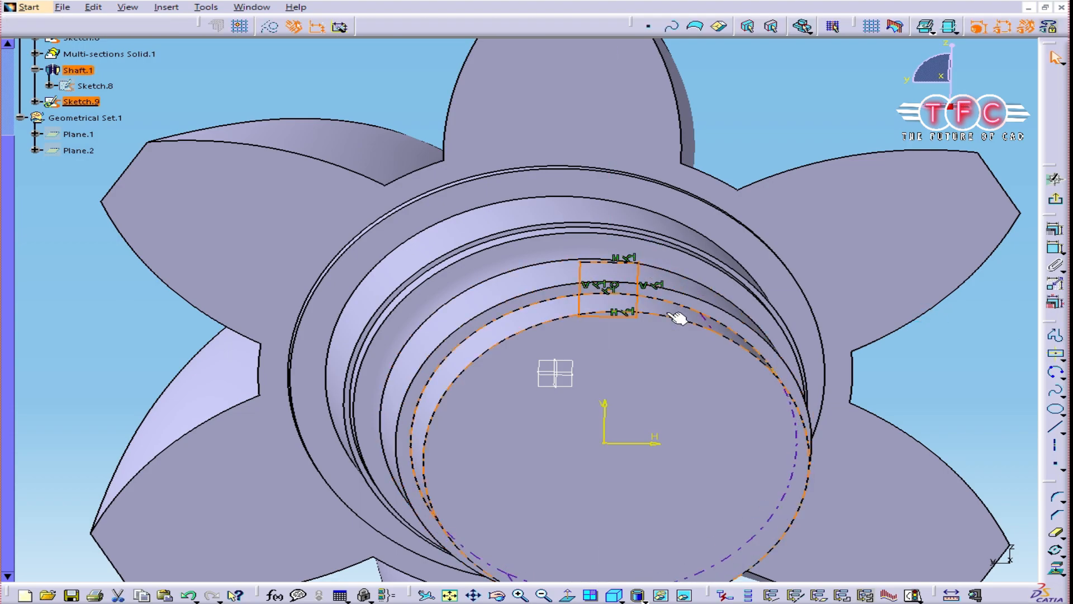
left_click(567, 596)
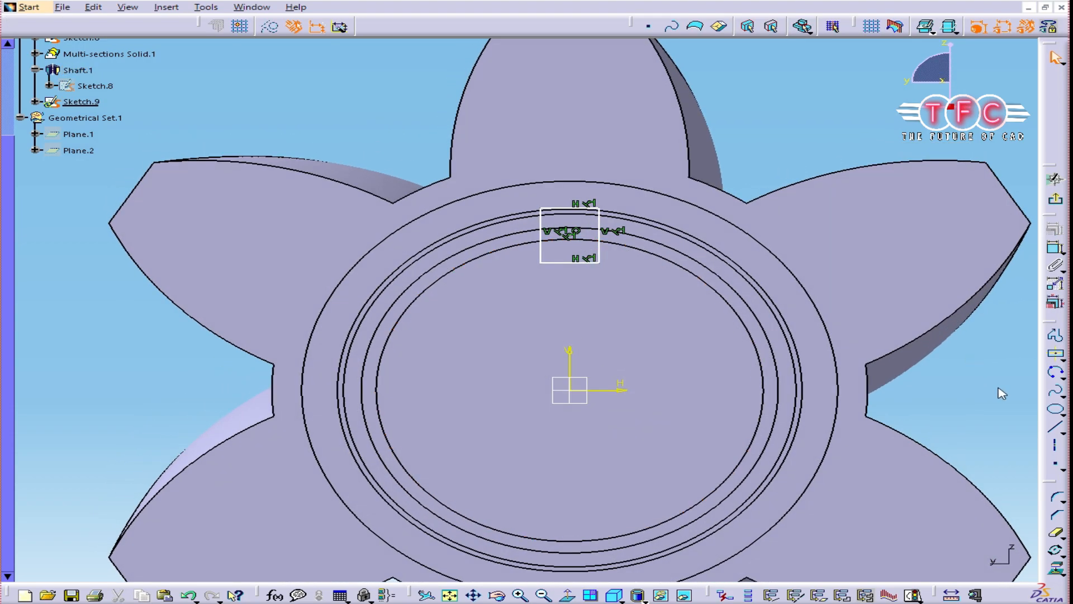
Constrain the rectangle's center point to be coincident with the outer circular edge of the shoulder face
mouse_move(558, 204)
middle_mouse_down()
mouse_move(610, 320)
mouse_move(515, 386)
mouse_move(536, 323)
middle_mouse_up()
left_click(738, 156)
left_click(762, 328)
left_click(777, 300)
left_click_drag(762, 328, 746, 265)
left_click(790, 267)
left_click(769, 265)
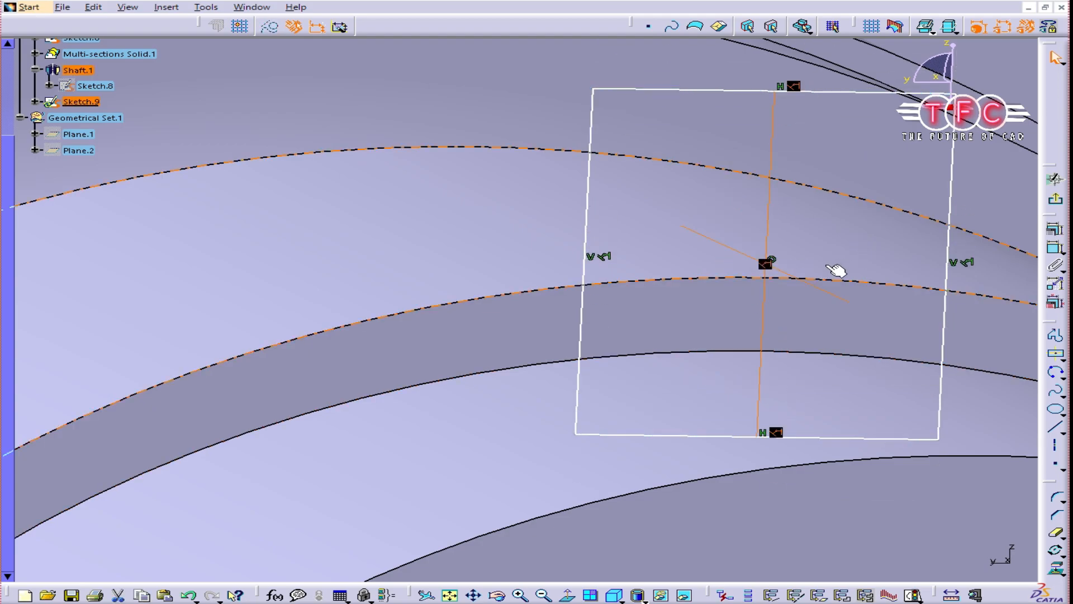
left_click(787, 264)
left_click_drag(947, 266, 932, 211)
left_click(800, 256)
left_click(746, 276)
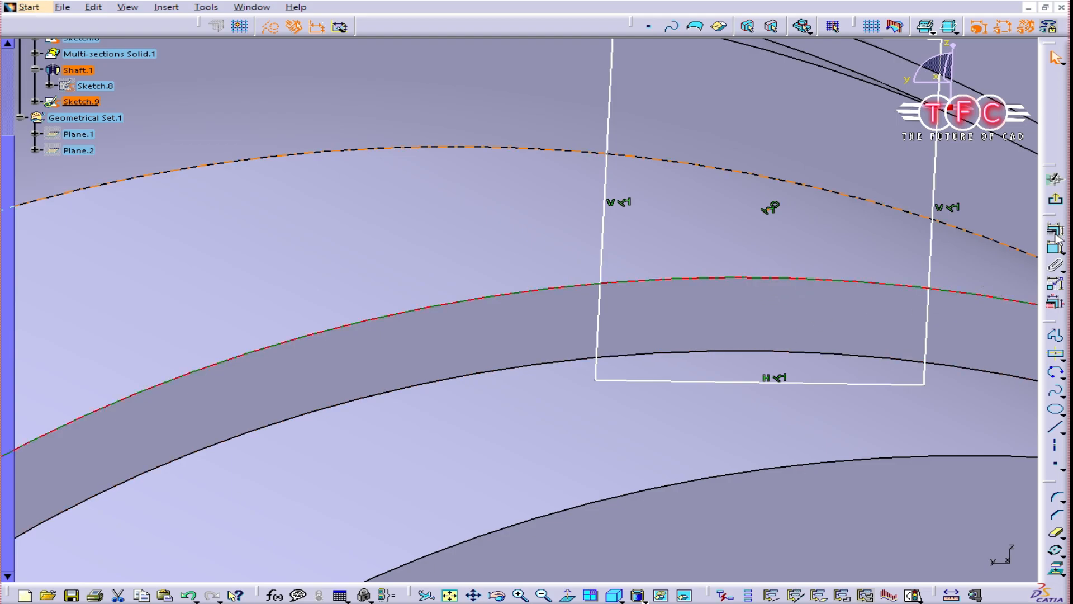
left_click(1054, 231)
left_click(963, 376)
left_click(925, 559)
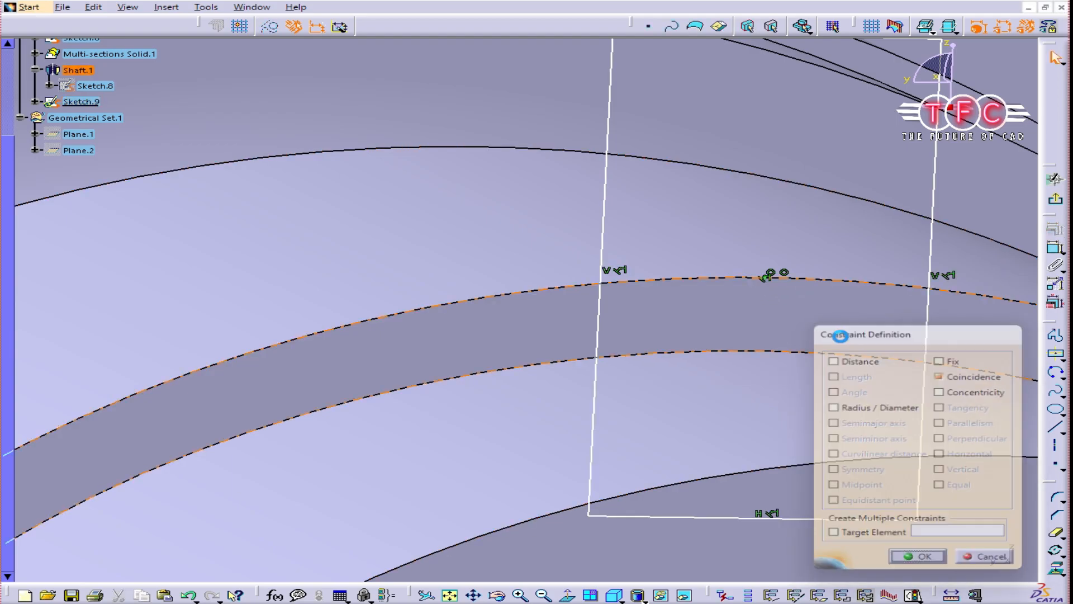
Dimension the distance from the rectangle's side to the vertical axis as 5 mm
middle_click_drag(776, 185, 790, 289, "ctrl")
left_click(1053, 249)
left_click(559, 262)
left_click(515, 260)
double_click(516, 259)
key("Return")
Dimension the rectangle's height as 20 mm
left_click(1054, 249)
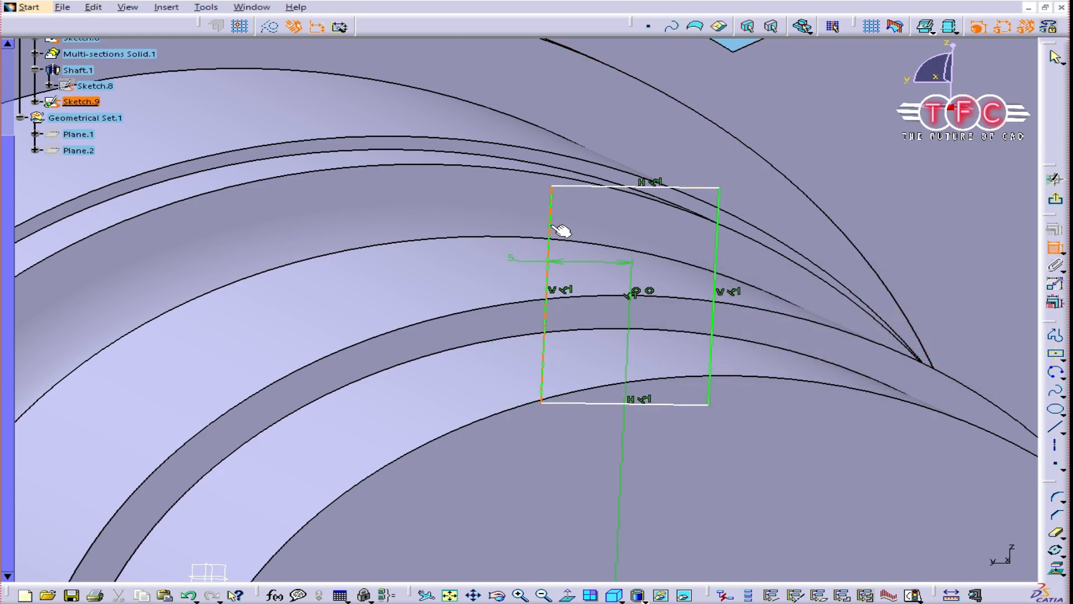
key("Escape")
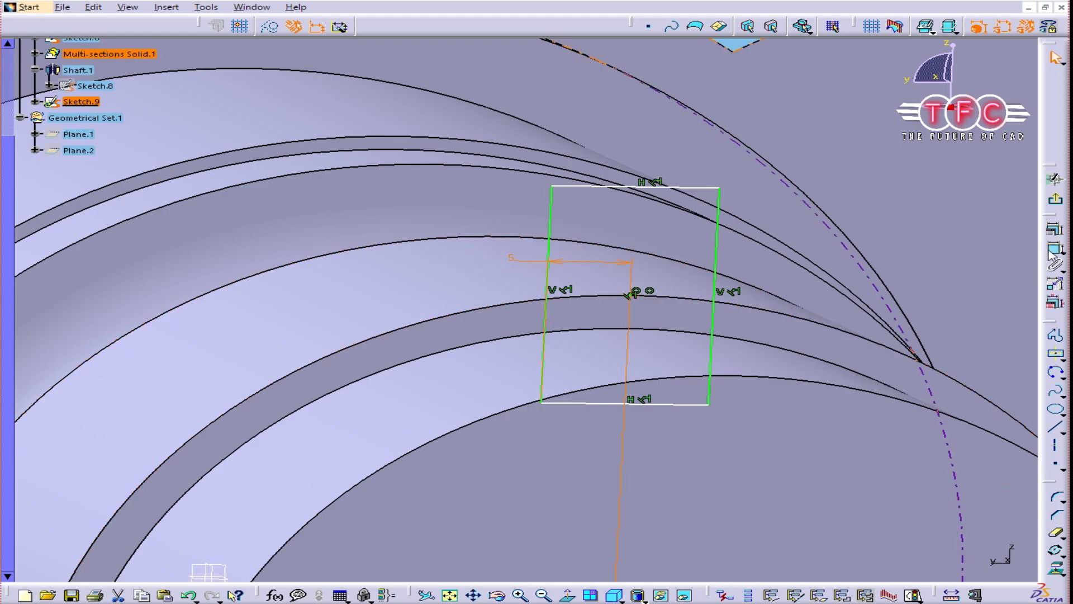
left_click(1054, 250)
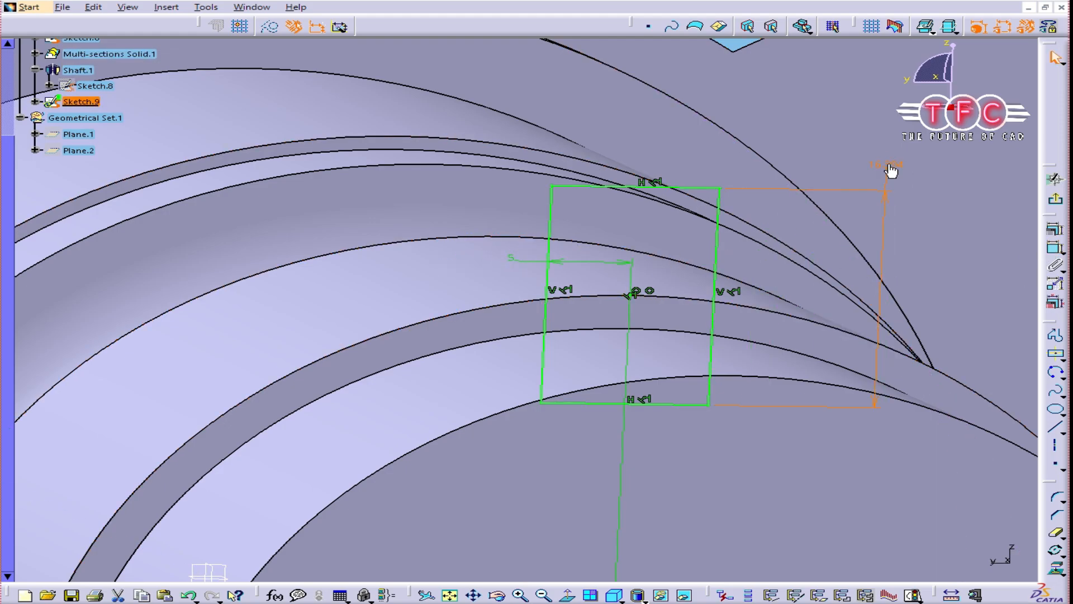
double_click(890, 168)
key("Return")
Exit the sketch and start a pad from the rectangle, reversing its direction toward the gear
mouse_move(815, 240)
middle_mouse_down()
mouse_move(693, 290)
mouse_move(724, 255)
mouse_move(699, 300)
mouse_move(681, 264)
mouse_move(661, 310)
mouse_move(670, 357)
middle_mouse_up()
scroll(724, 254, "down", 1)
left_click(1057, 203)
middle_click_drag(666, 301, 665, 296)
left_click(1054, 219)
middle_click_drag(619, 255, 614, 222)
left_click(863, 350)
mouse_move(412, 278)
middle_mouse_down()
mouse_move(427, 275)
mouse_move(384, 232)
mouse_move(445, 255)
middle_mouse_up()
Check the splined section in the 2D drawing, set the pad length to 40 mm, preview it and create the pad
key("alt+Tab")
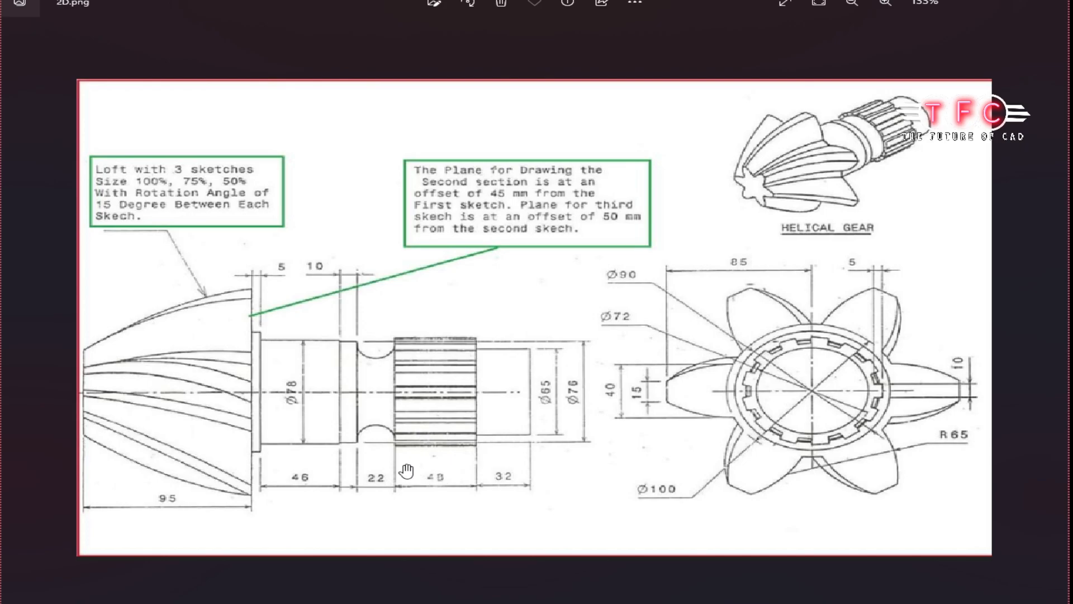
key("alt+Tab")
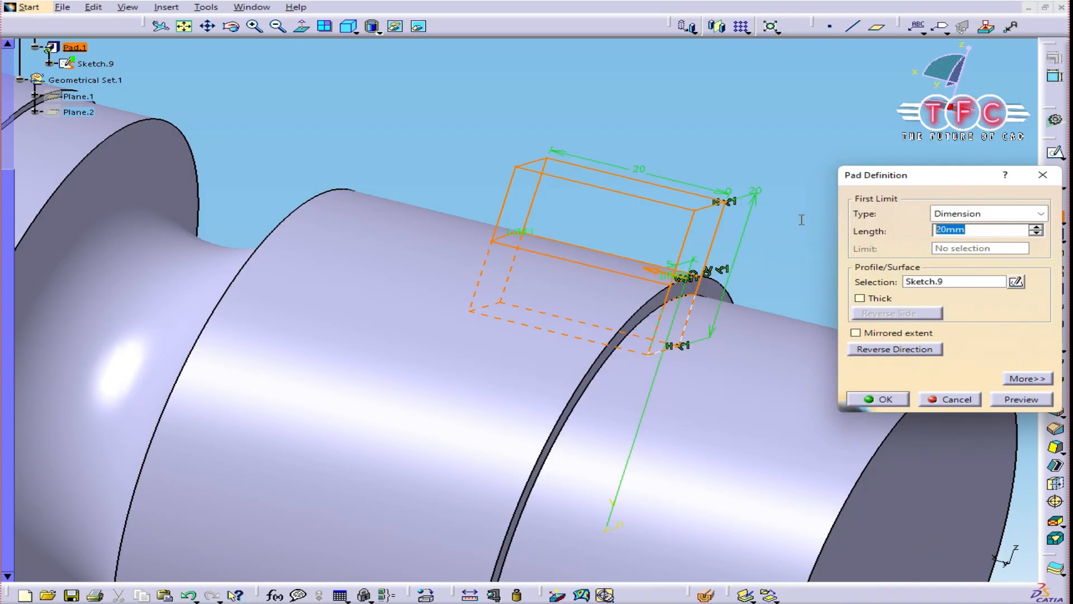
key("Return")
middle_click_drag(510, 242, 393, 257)
double_click(527, 246)
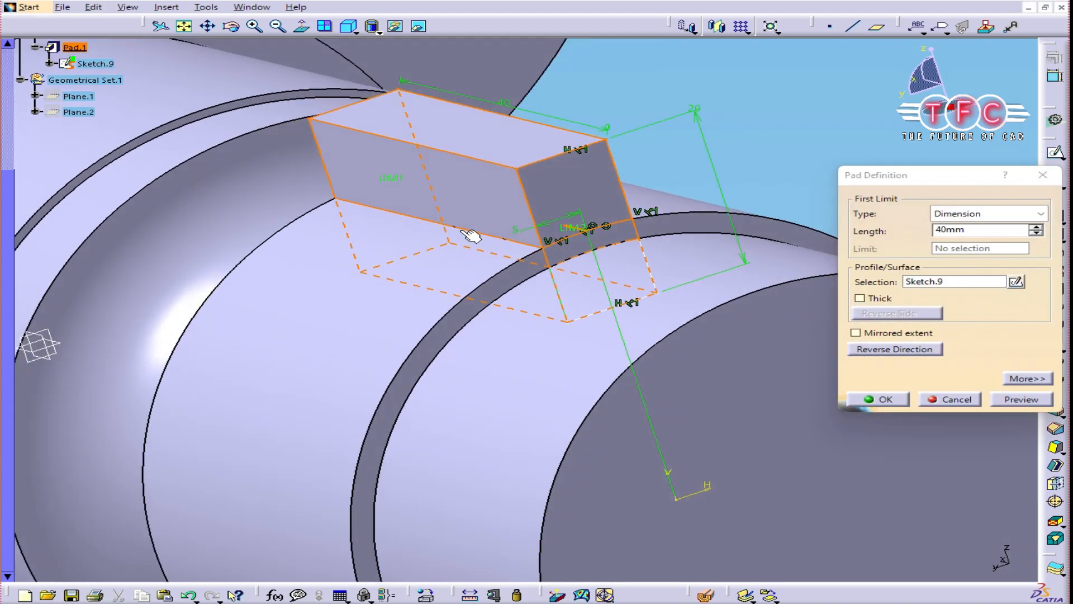
left_click(1031, 401)
left_click(873, 400)
Start a circular pattern of the rectangular pad, using the shaft's end face as the axial reference
middle_click_drag(587, 240, 539, 268)
left_click(559, 292)
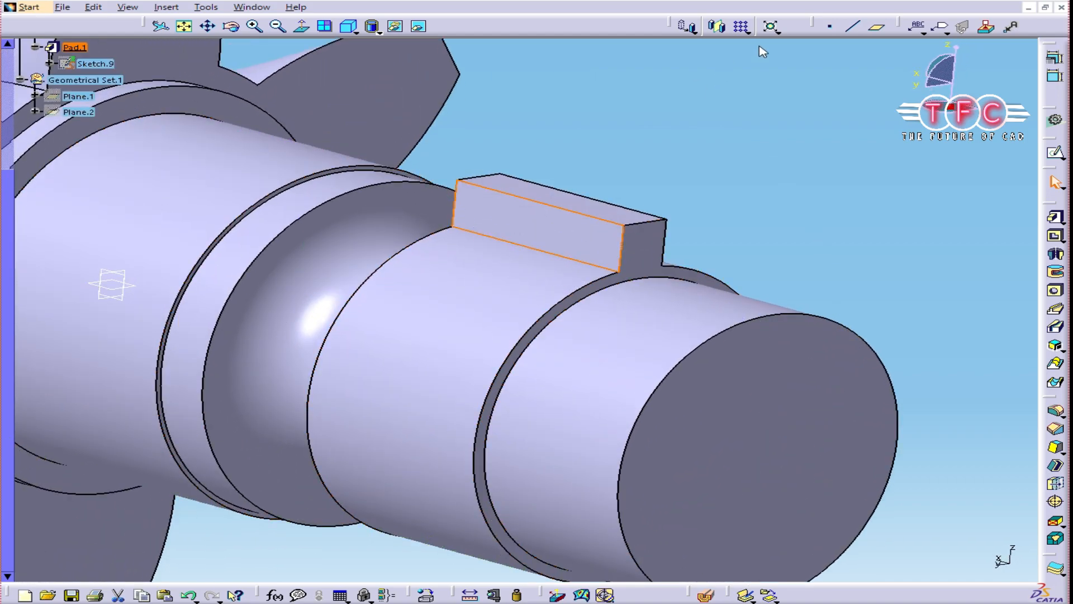
left_click(748, 31)
left_click(761, 64)
middle_click_drag(733, 222, 661, 224)
left_click(597, 282)
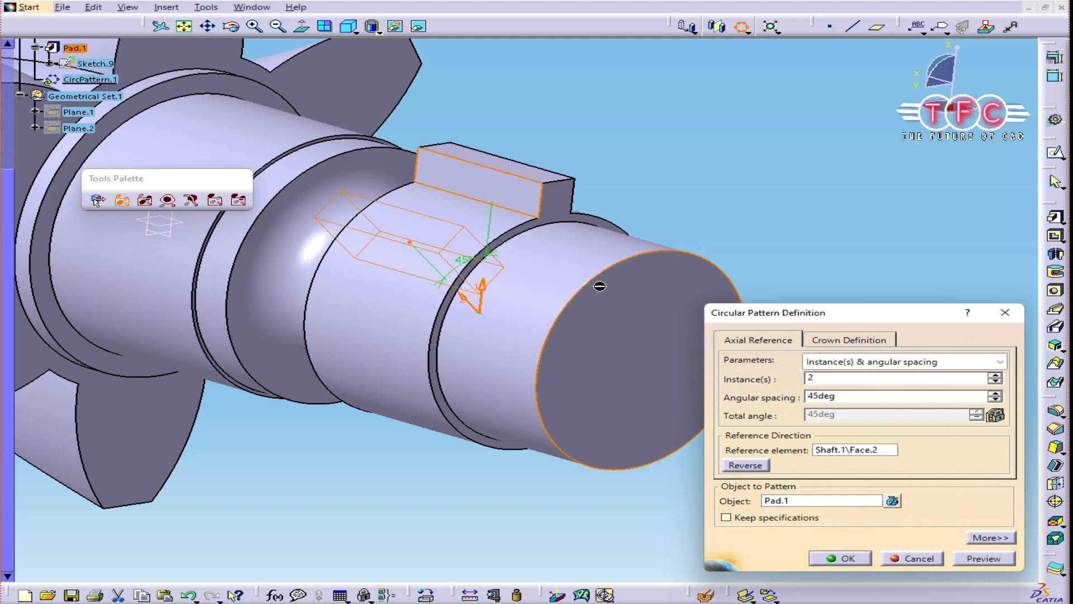
Set the circular pattern to 13 instances and preview it
middle_click_drag(439, 267, 339, 231)
left_click(857, 416)
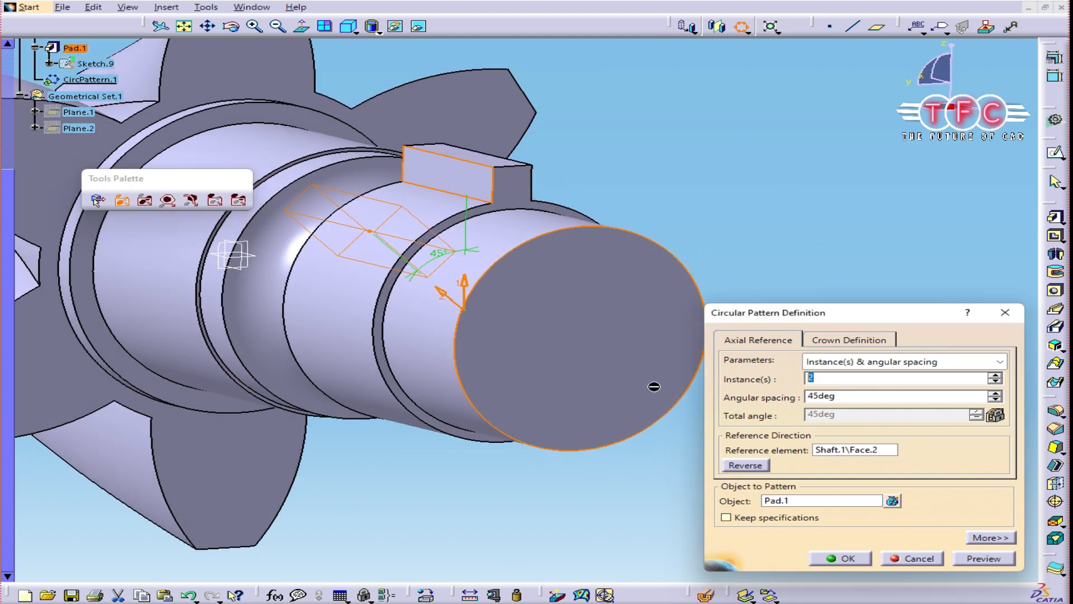
left_click(984, 559)
left_click(644, 339)
middle_click_drag(644, 339, 670, 225)
left_click(857, 560)
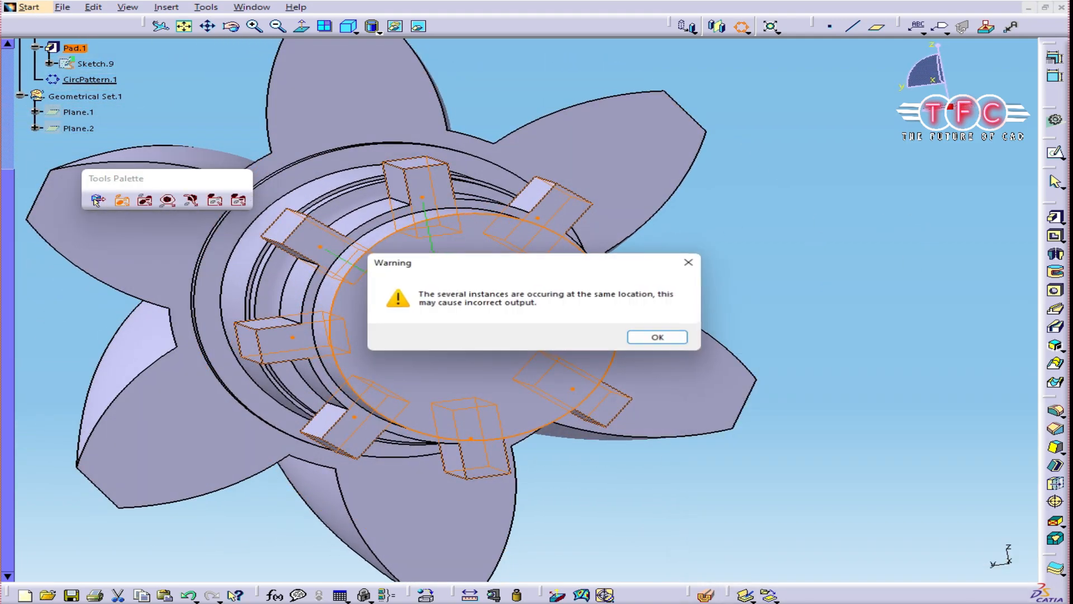
Set the pattern's angular spacing to 27.692 deg, preview it and create the spline teeth
middle_click_drag(551, 232, 847, 428)
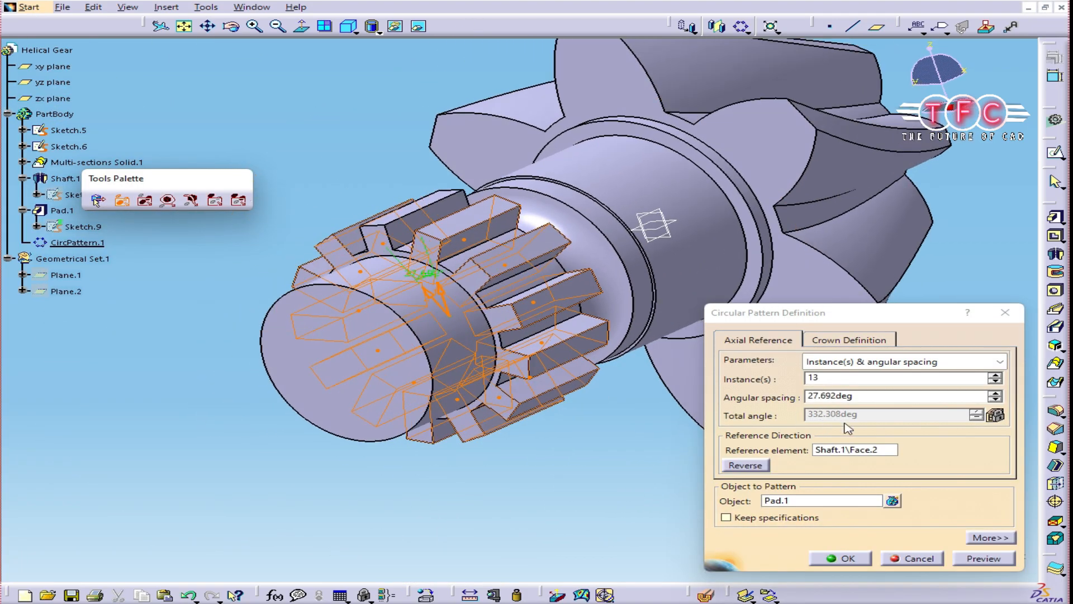
scroll(467, 383, "down", 1)
middle_click_drag(543, 358, 595, 454)
left_click(986, 564)
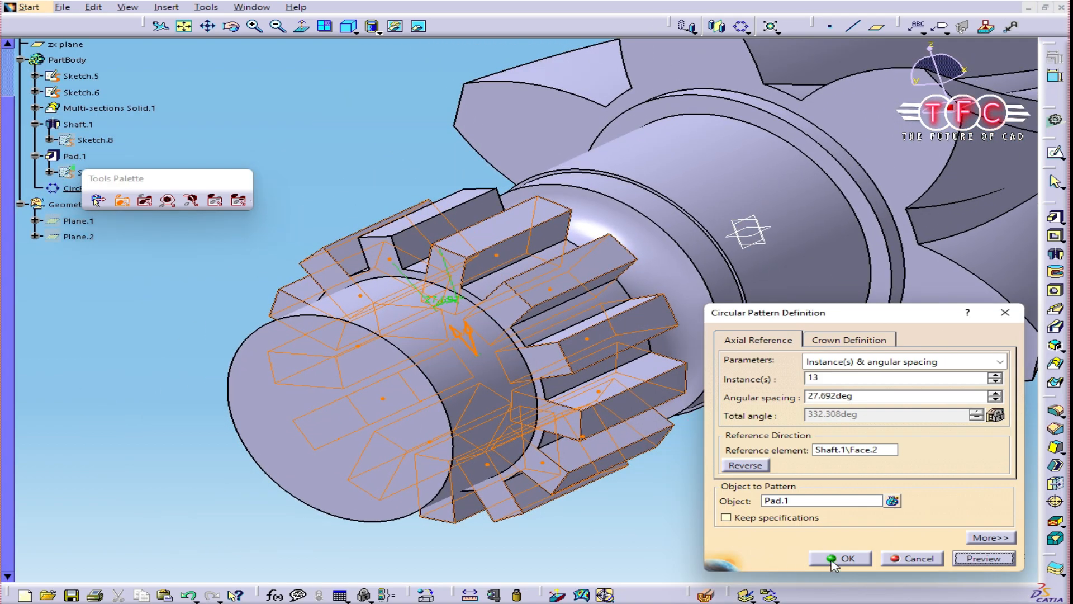
left_click(833, 563)
Hide the xy, yz and zx reference planes
middle_click_drag(391, 335, 357, 362)
scroll(56, 157, "up", 3)
key("space")
left_click(53, 207)
Examine the finished part from several angles, including the helical teeth, stepped shaft and spline teeth
middle_click_drag(629, 184, 511, 246)
middle_click_drag(729, 220, 799, 249)
scroll(783, 330, "down", 1)
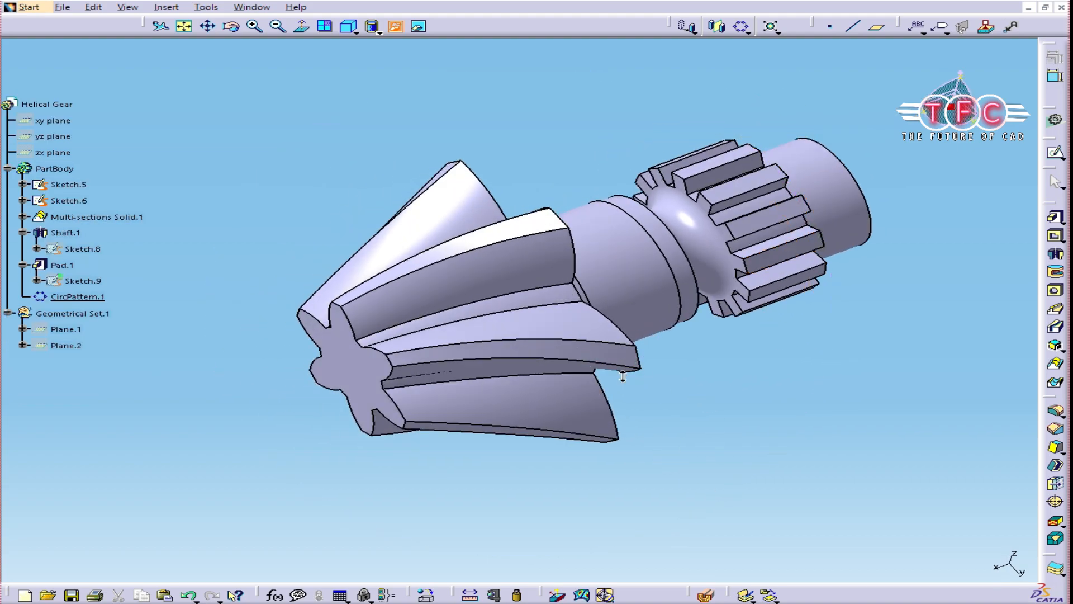
middle_click_drag(623, 376, 587, 391)
scroll(512, 391, "down", 6)
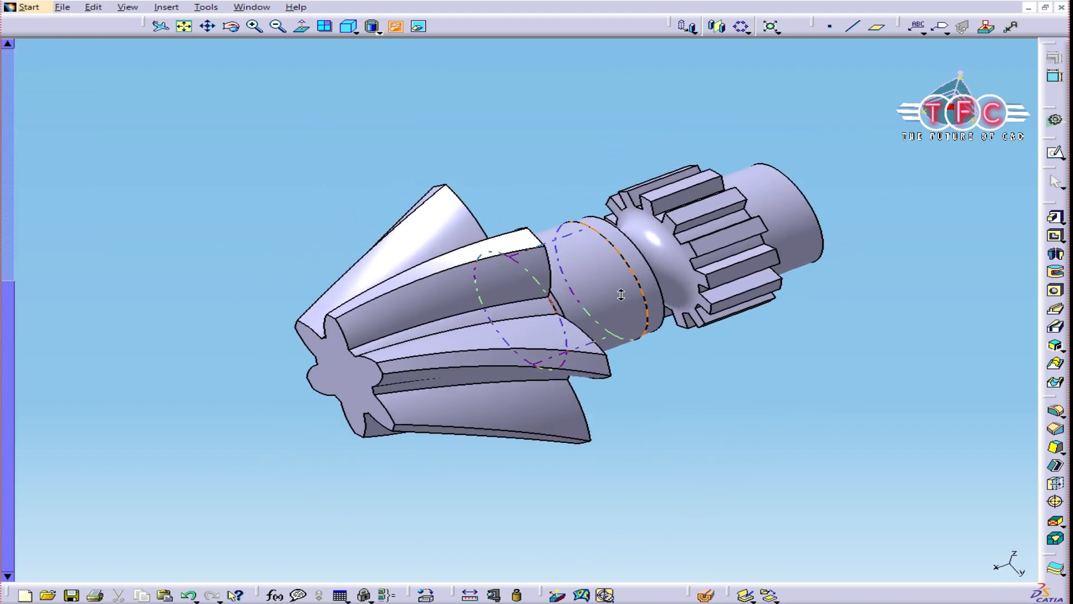
middle_click_drag(757, 386, 784, 467)
middle_click_drag(639, 453, 609, 425)
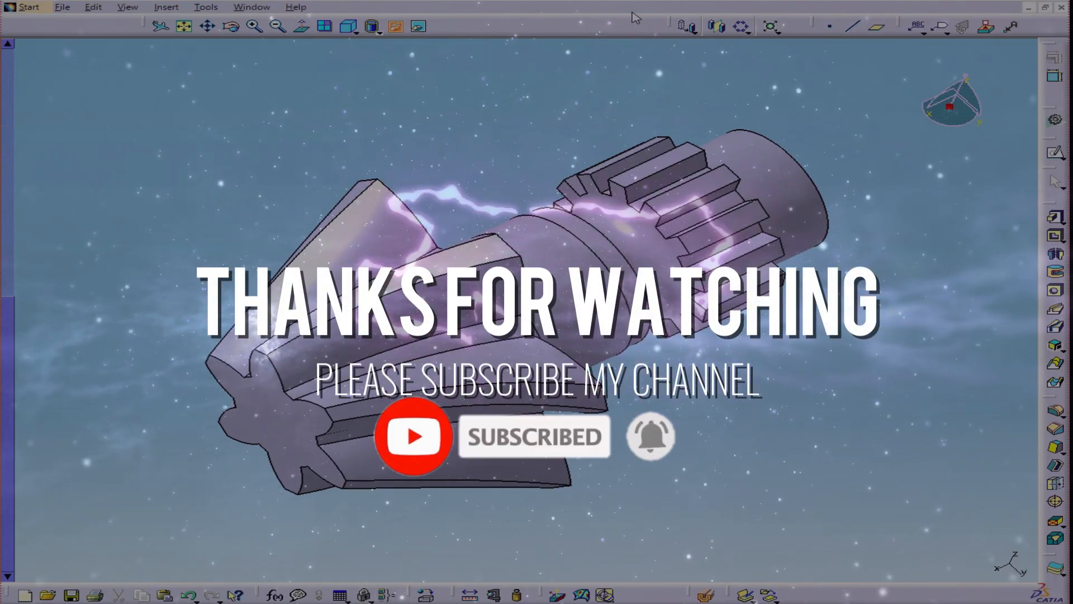